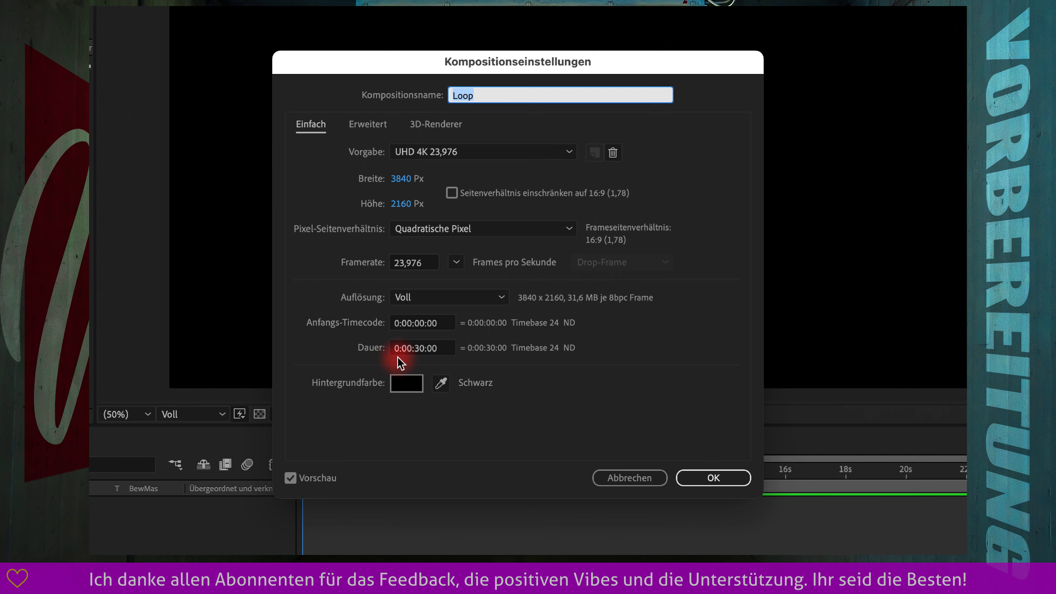
# Step: Confirm the Loop composition as UHD 4K 3840×2160, 23,976 fps, 30 seconds, black background
pyautogui.click(718, 480)
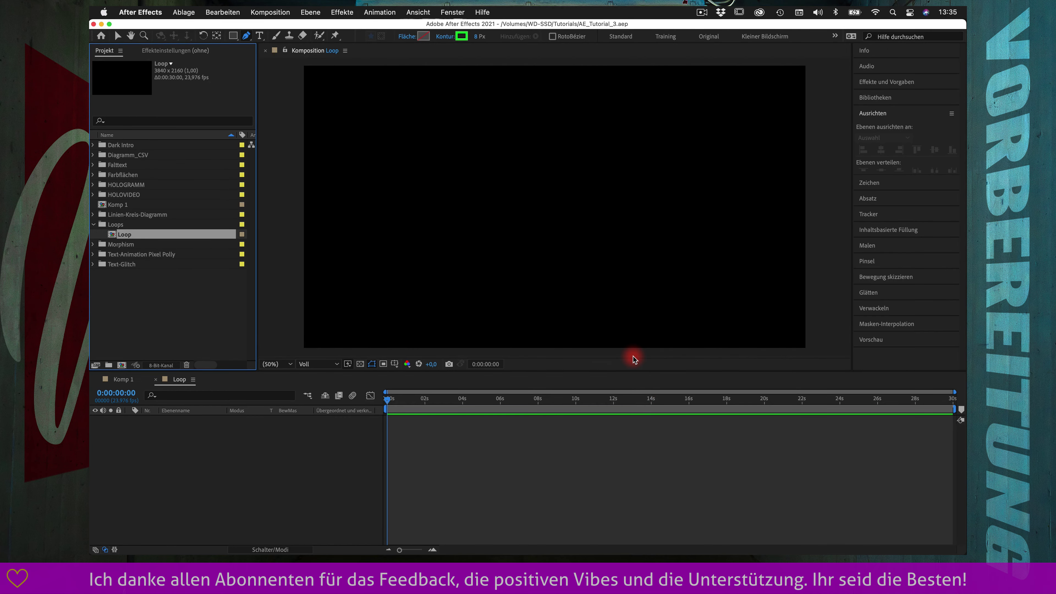
# Step: Create a black solid named Wellen sized to the 3840×2160 composition
pyautogui.rightClick(264, 439)
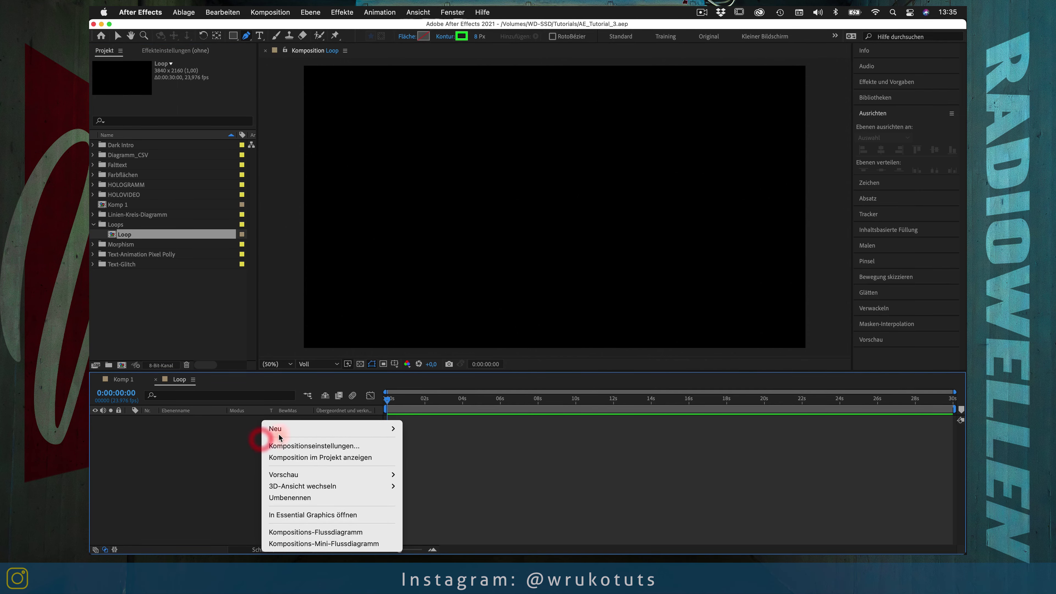
pyautogui.moveTo(270, 429)
pyautogui.click(422, 452)
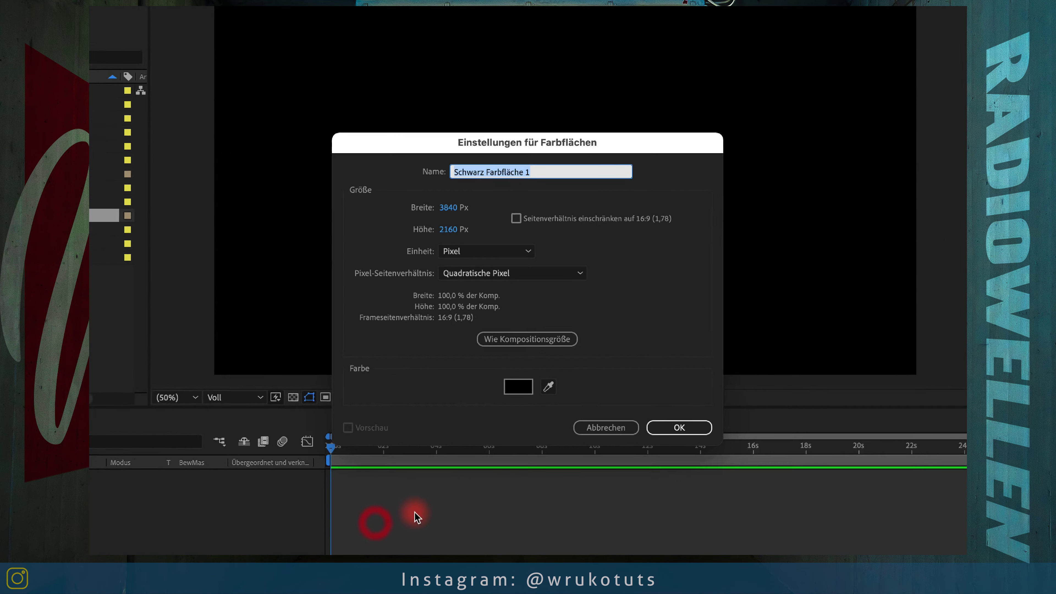
pyautogui.write('Wellen')
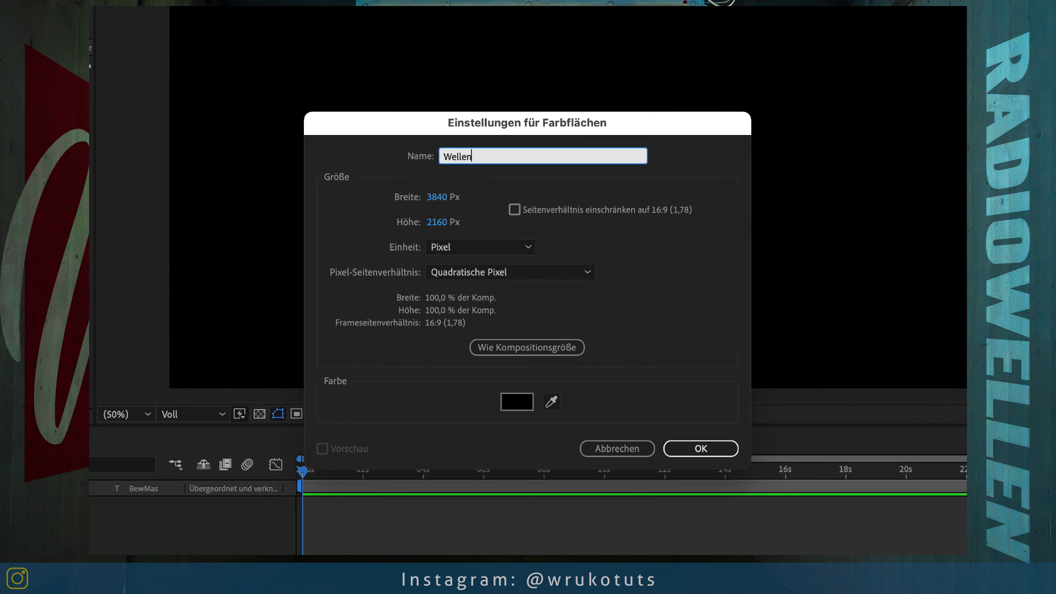
pyautogui.click(517, 347)
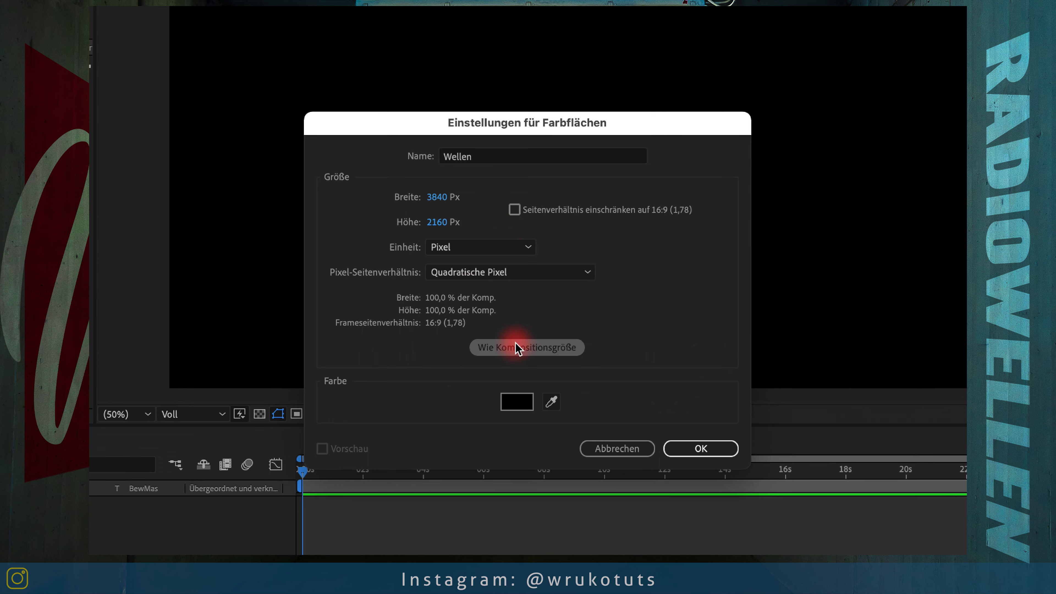
pyautogui.click(701, 448)
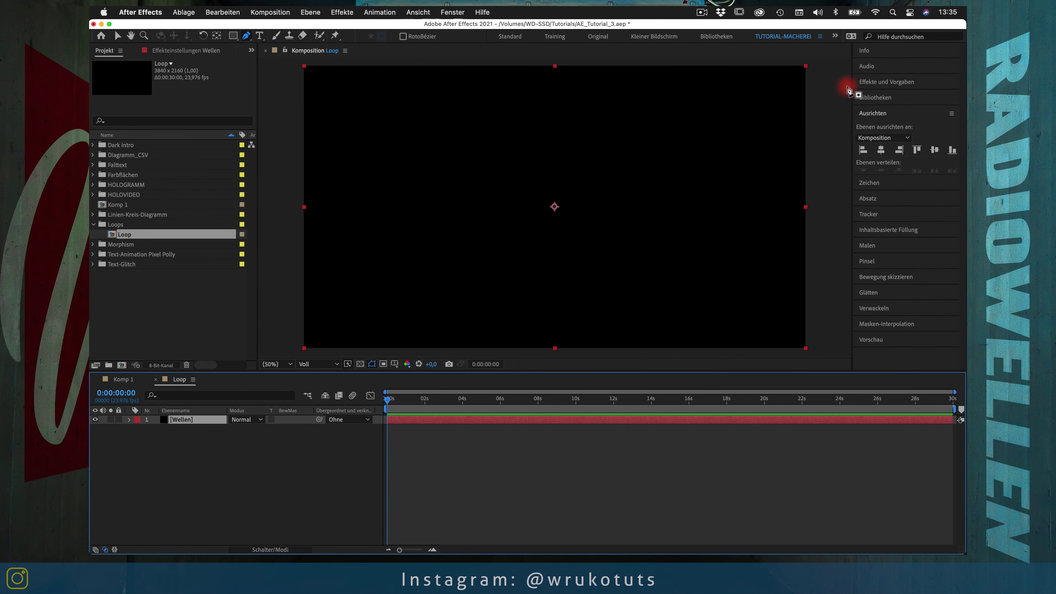
# Step: Apply the Radiowellen effect to Wellen and preview its wave rings mid-timeline
pyautogui.click(877, 81)
pyautogui.click(837, 46)
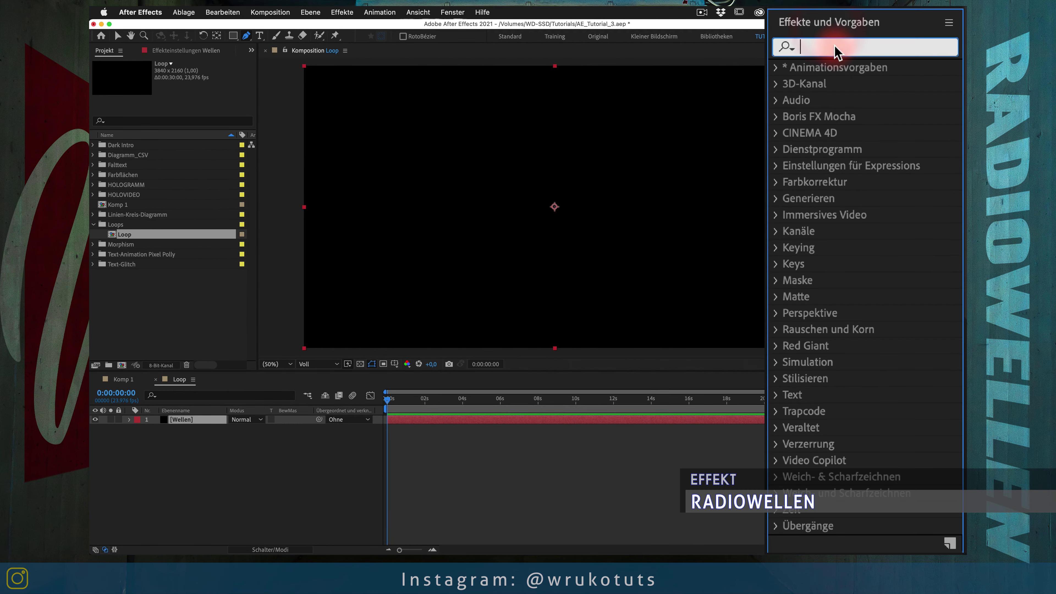
pyautogui.write('radi')
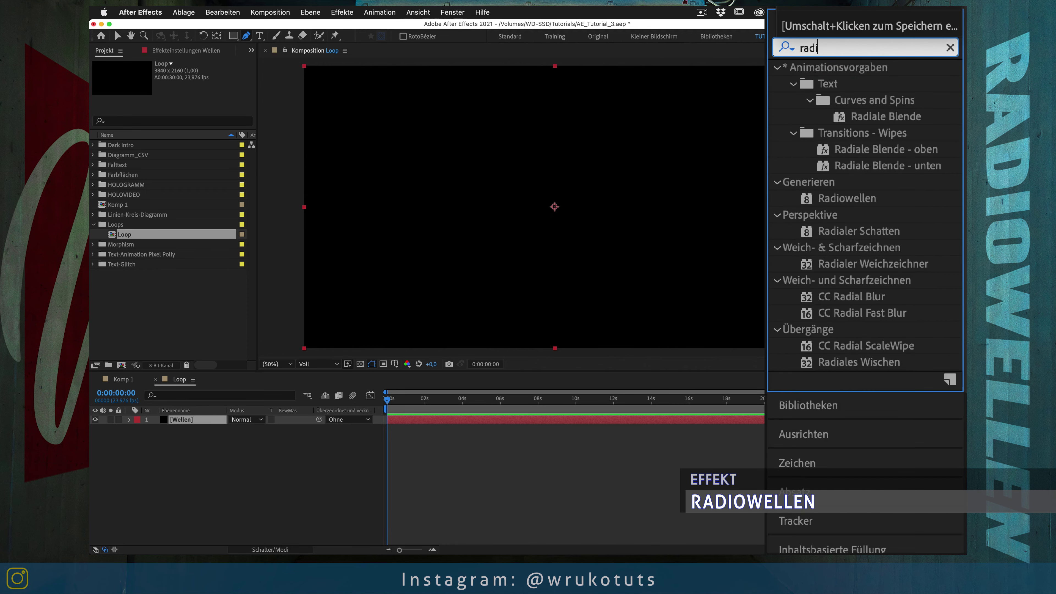
pyautogui.write('o')
pyautogui.moveTo(869, 84); pyautogui.dragTo(625, 213)
pyautogui.moveTo(392, 402); pyautogui.dragTo(627, 402)
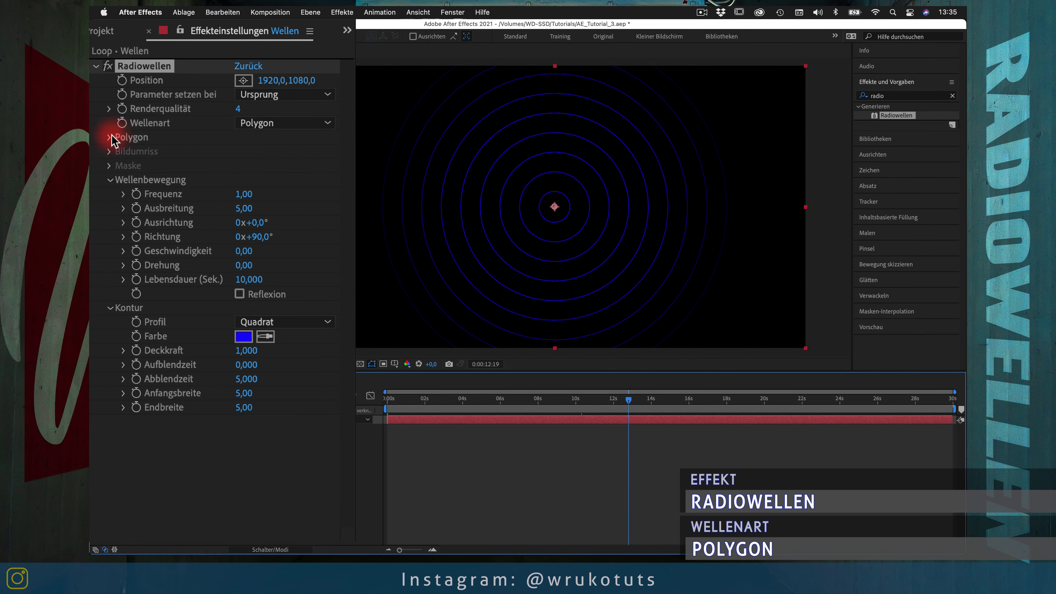
pyautogui.click(109, 138)
# Step: Give the Radiowellen polygon 4 sides
pyautogui.click(241, 152)
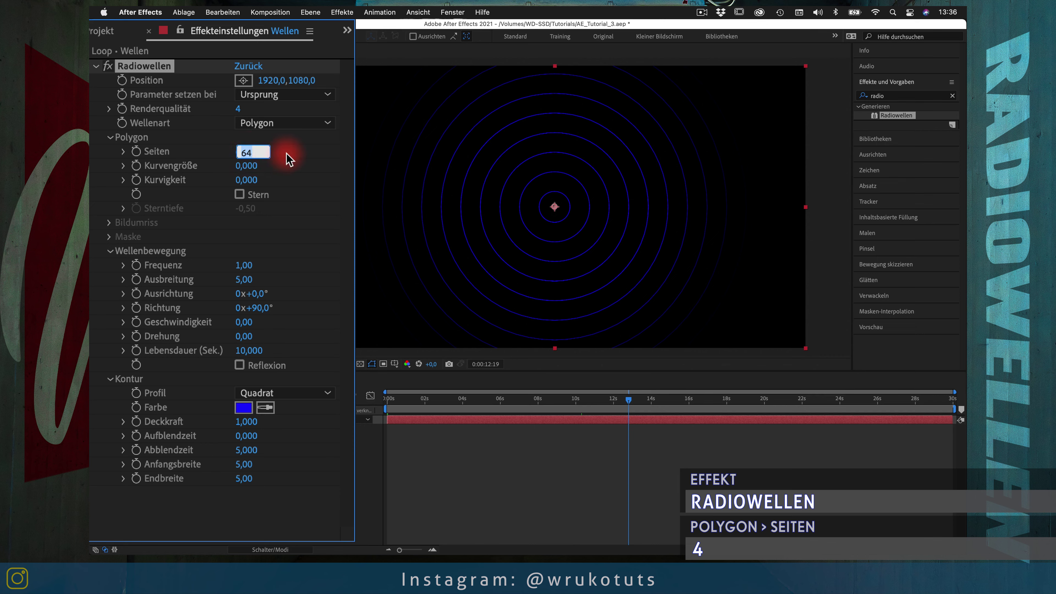
pyautogui.write('4')
pyautogui.press('Return')
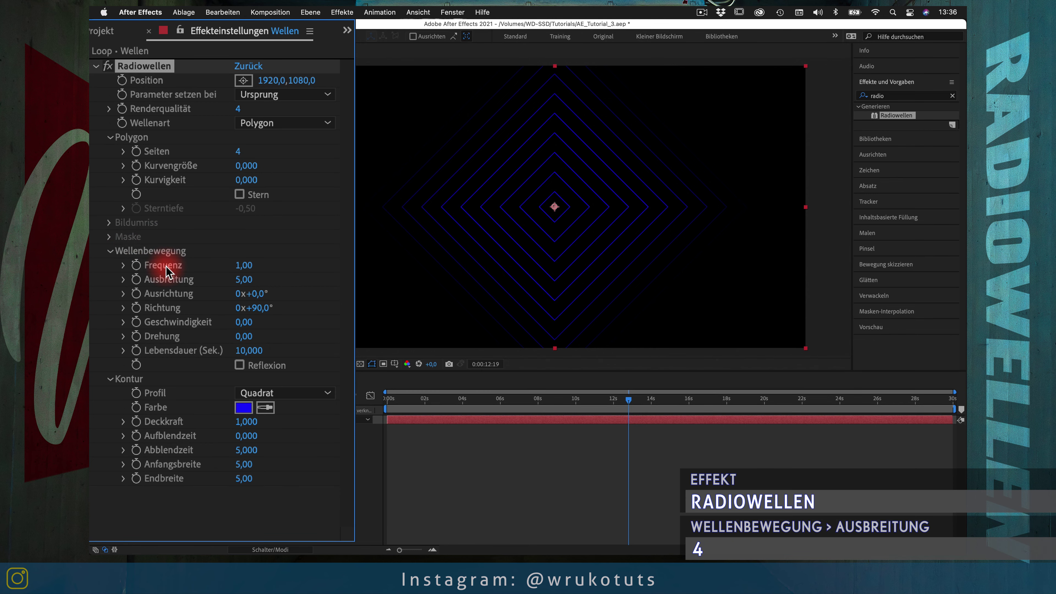
# Step: Set the wave motion to spread 4, rotation 5 and a 40-second lifespan
pyautogui.click(244, 279)
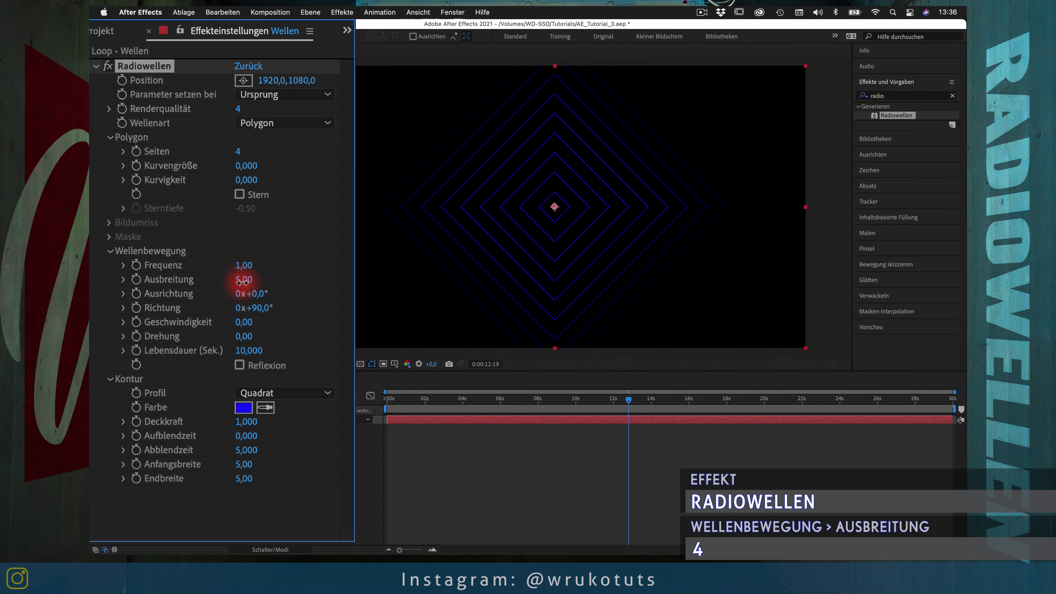
pyautogui.write('4')
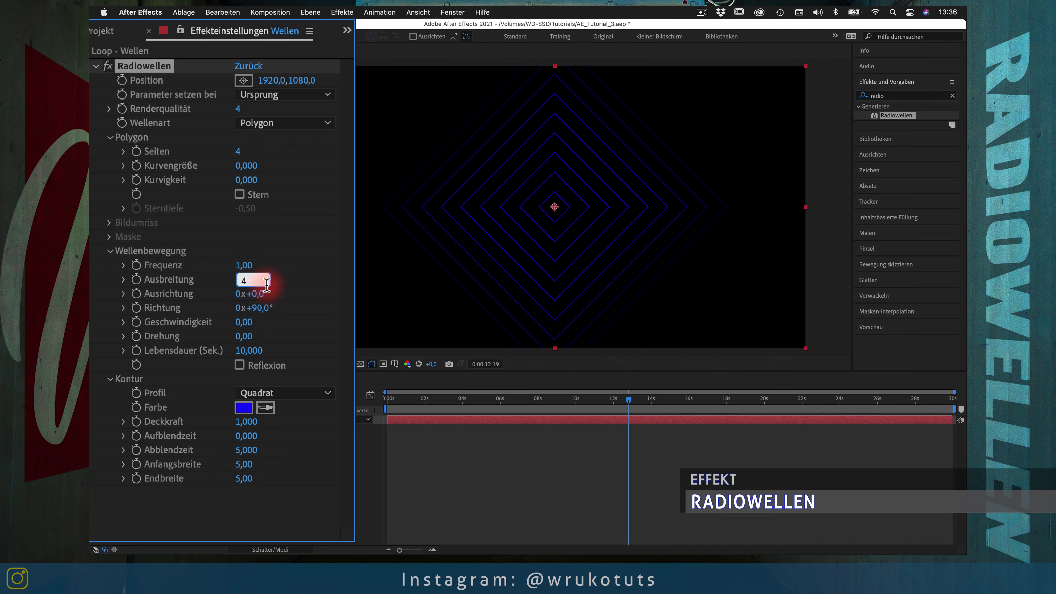
pyautogui.click(249, 337)
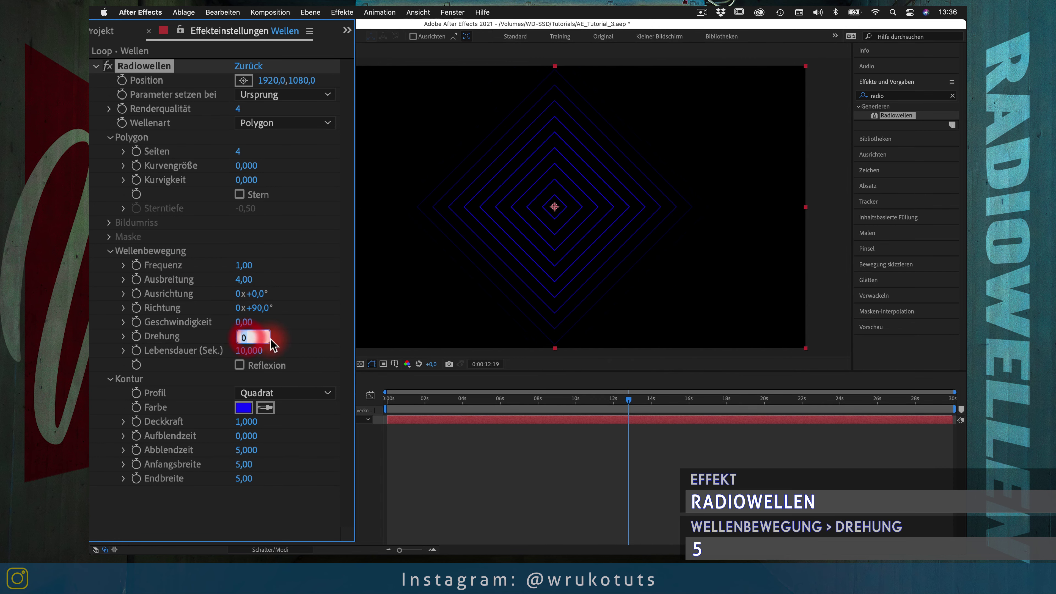
pyautogui.write('5')
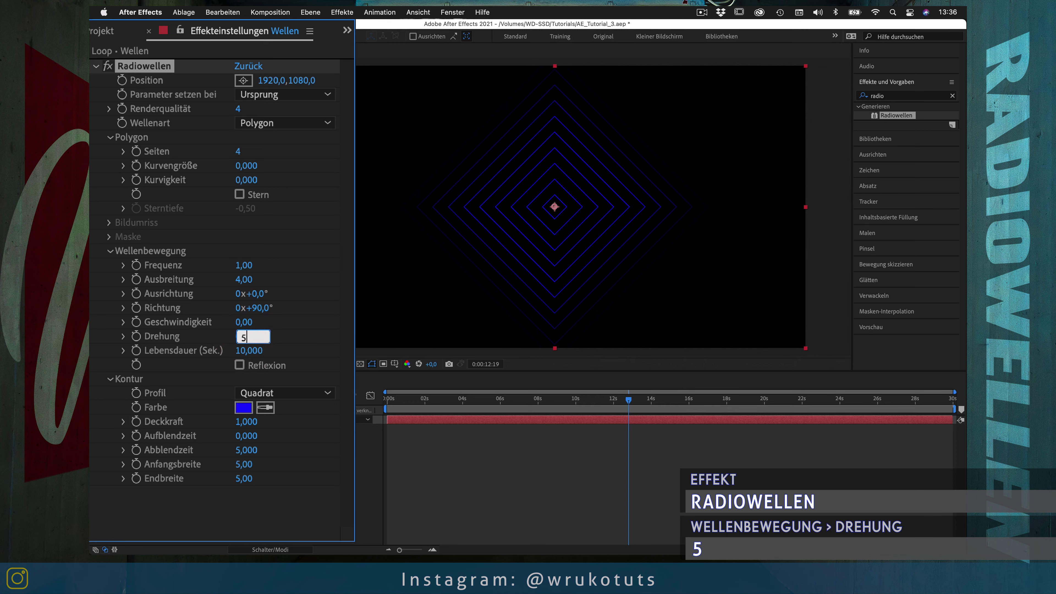
pyautogui.click(250, 351)
pyautogui.write('40')
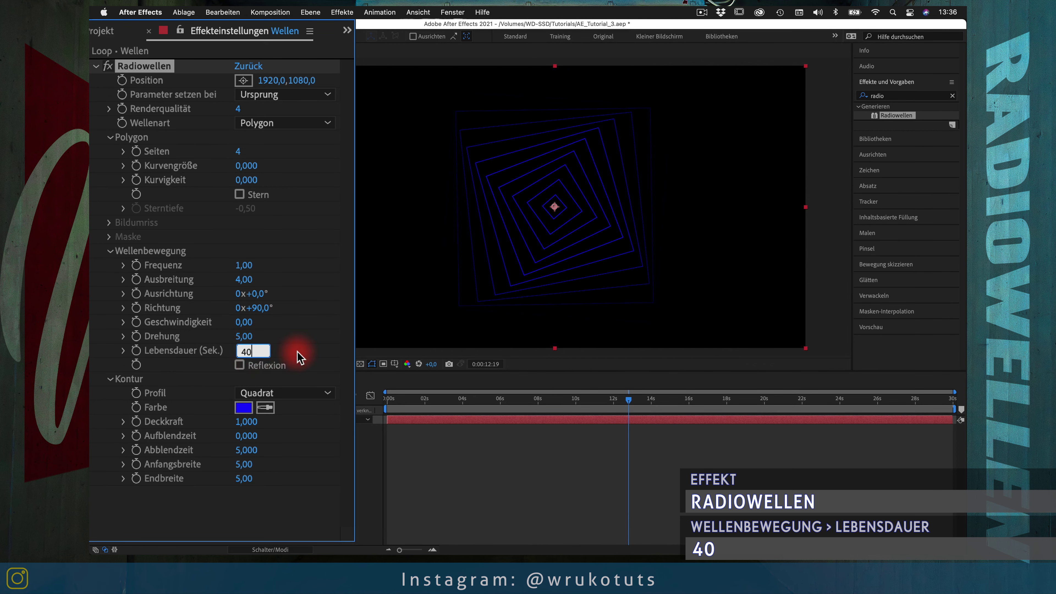
pyautogui.press('Return')
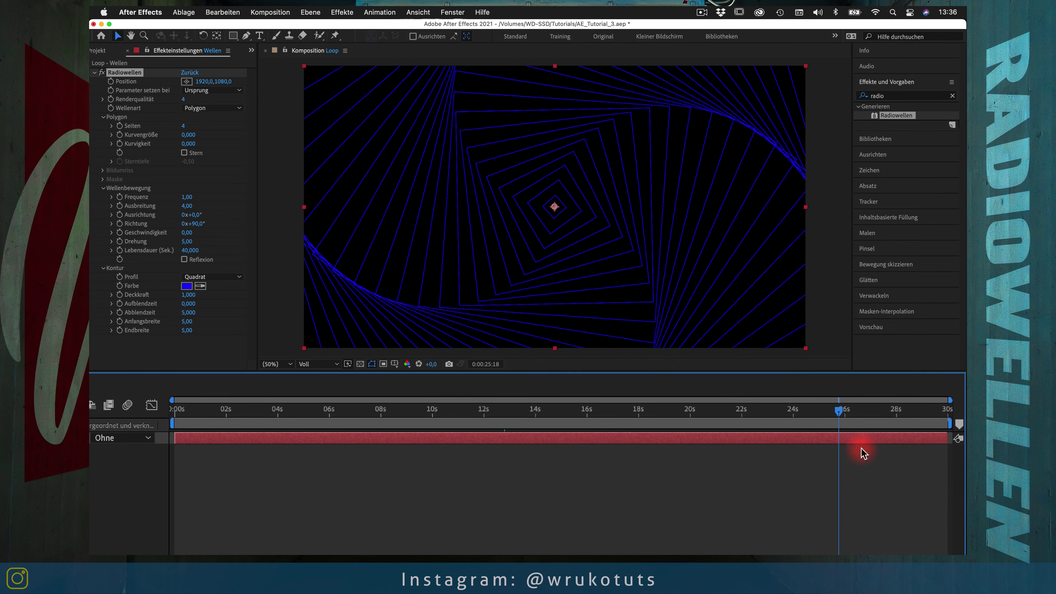
pyautogui.moveTo(837, 416); pyautogui.dragTo(161, 392)
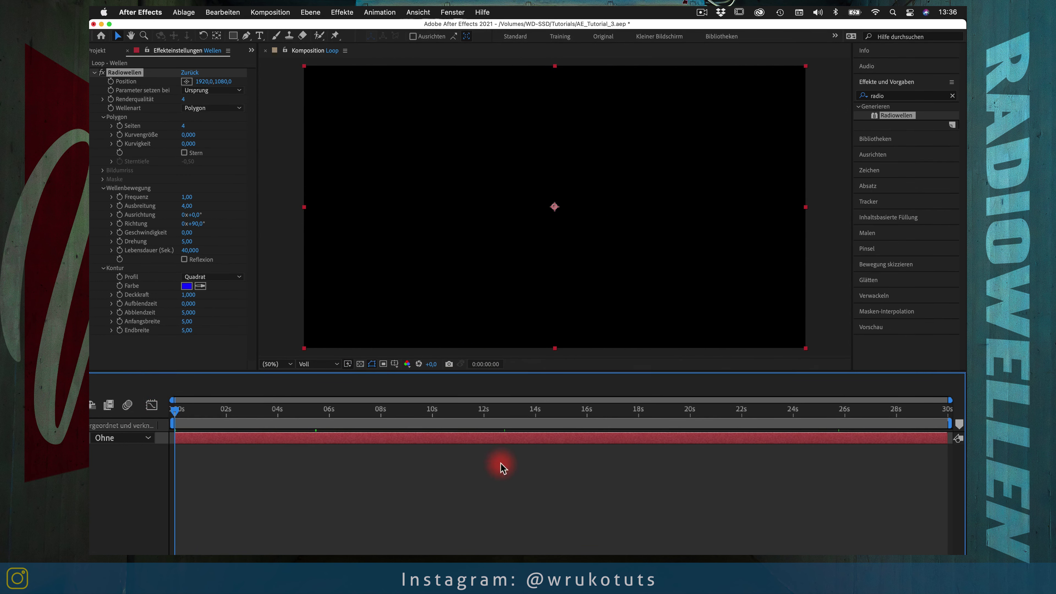
# Step: Slide the Wellen layer earlier and extend its out point to the composition end
pyautogui.click(609, 439)
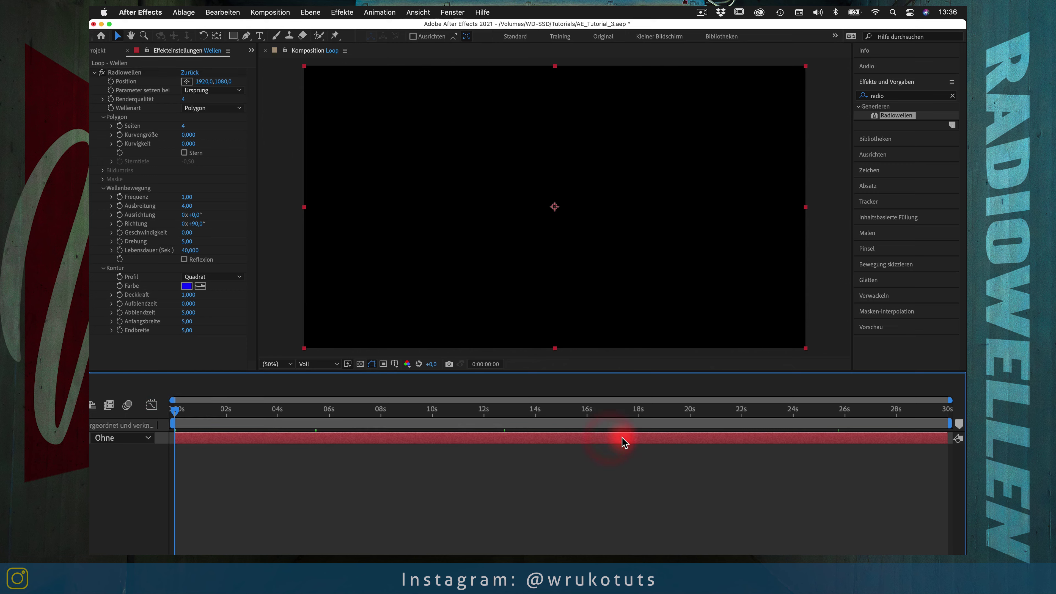
pyautogui.moveTo(618, 438); pyautogui.dragTo(207, 437)
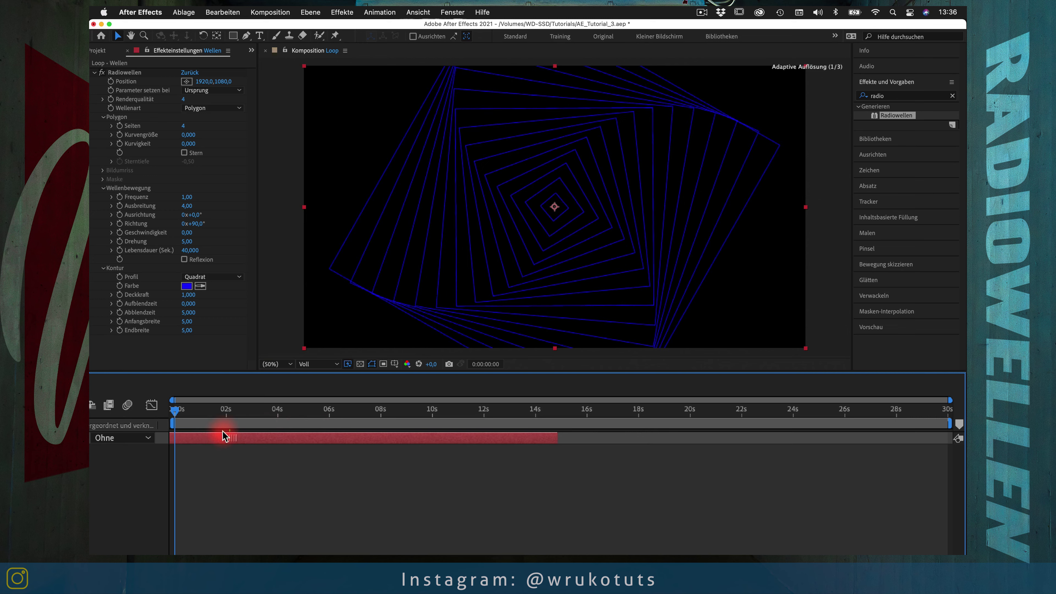
pyautogui.moveTo(367, 440); pyautogui.dragTo(242, 440)
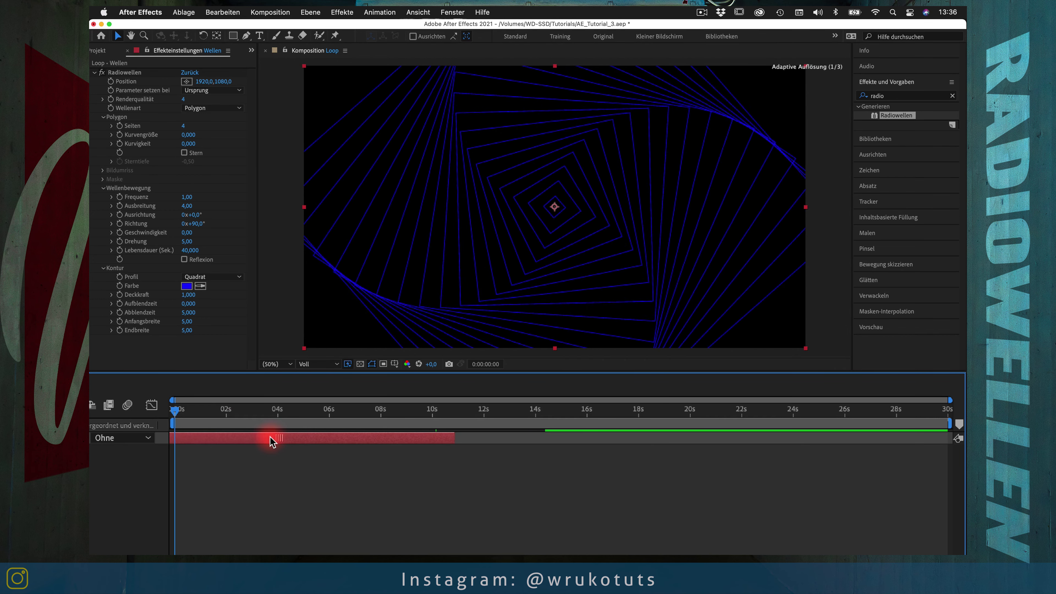
pyautogui.moveTo(352, 441); pyautogui.dragTo(246, 436)
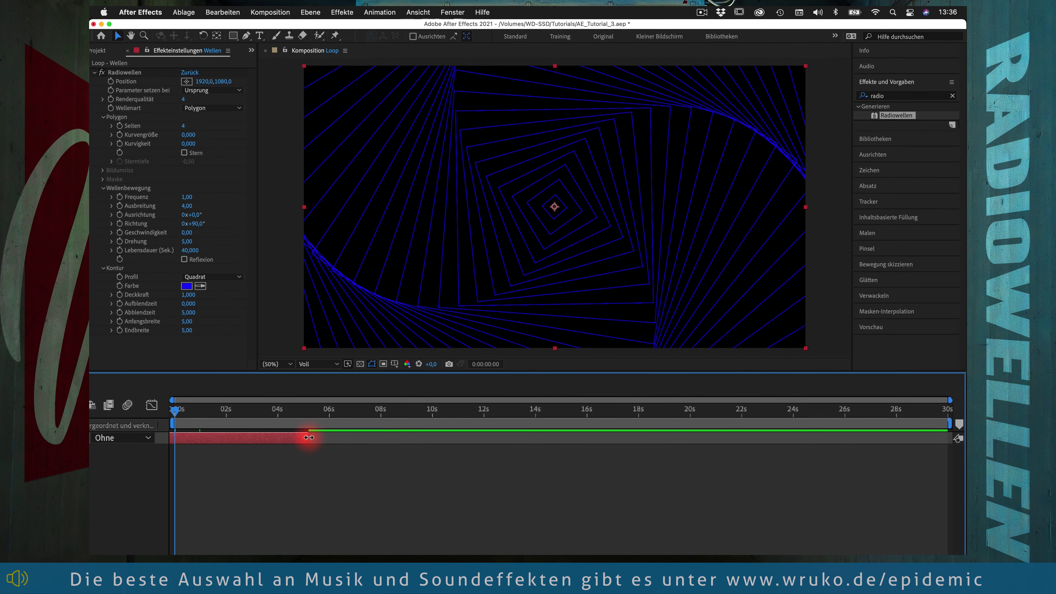
pyautogui.moveTo(309, 437); pyautogui.dragTo(963, 514)
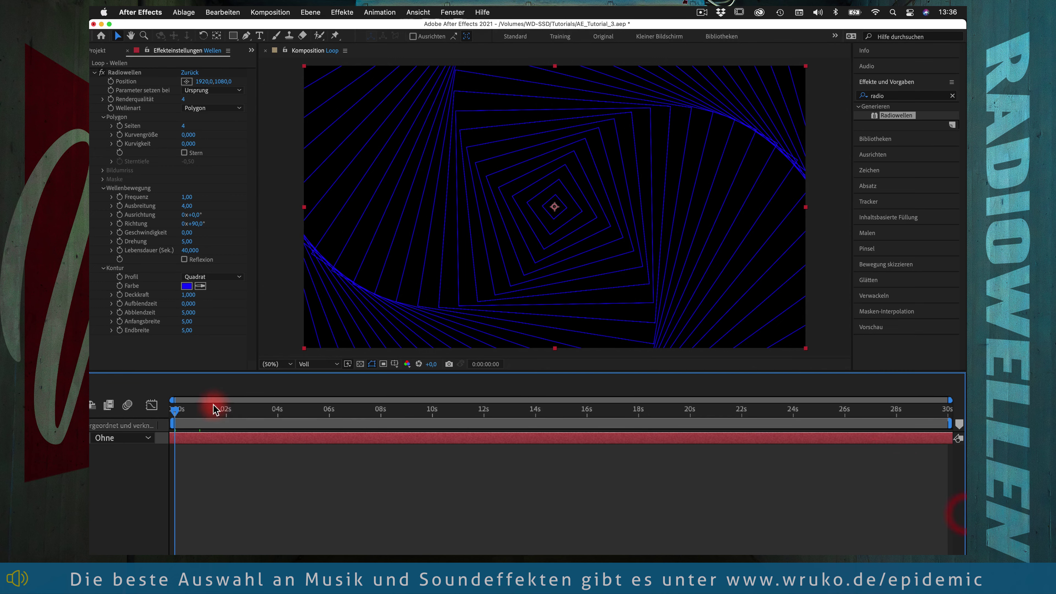
pyautogui.moveTo(192, 412)
pyautogui.mouseDown()
pyautogui.moveTo(952, 461)
pyautogui.moveTo(174, 412)
pyautogui.mouseUp()
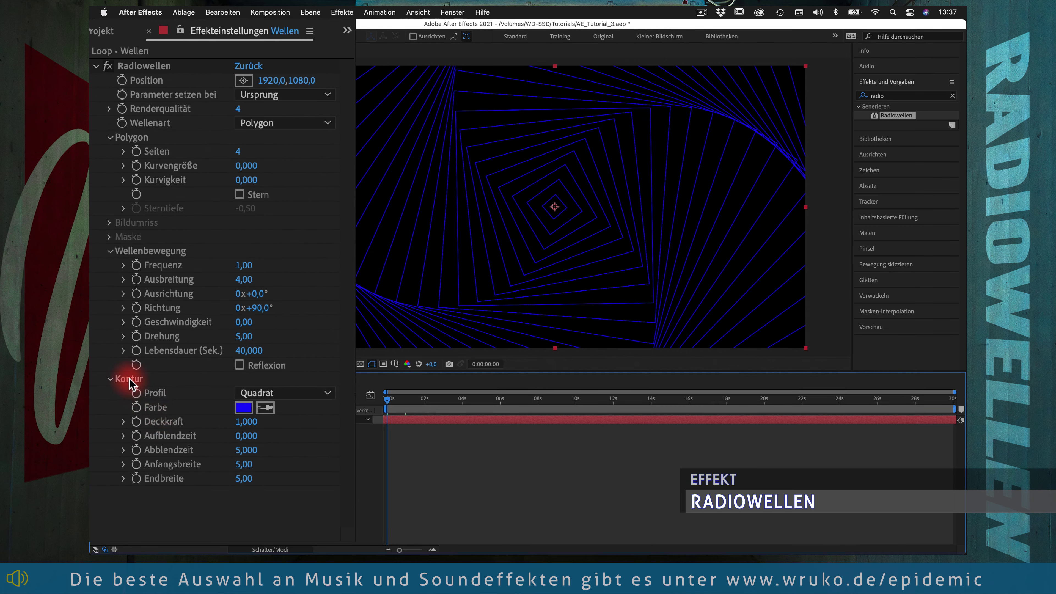
pyautogui.click(243, 408)
# Step: Make the wave strokes white and set their fade-out time to 50
pyautogui.moveTo(682, 452)
pyautogui.mouseDown()
pyautogui.moveTo(624, 393)
pyautogui.moveTo(620, 368)
pyautogui.mouseUp()
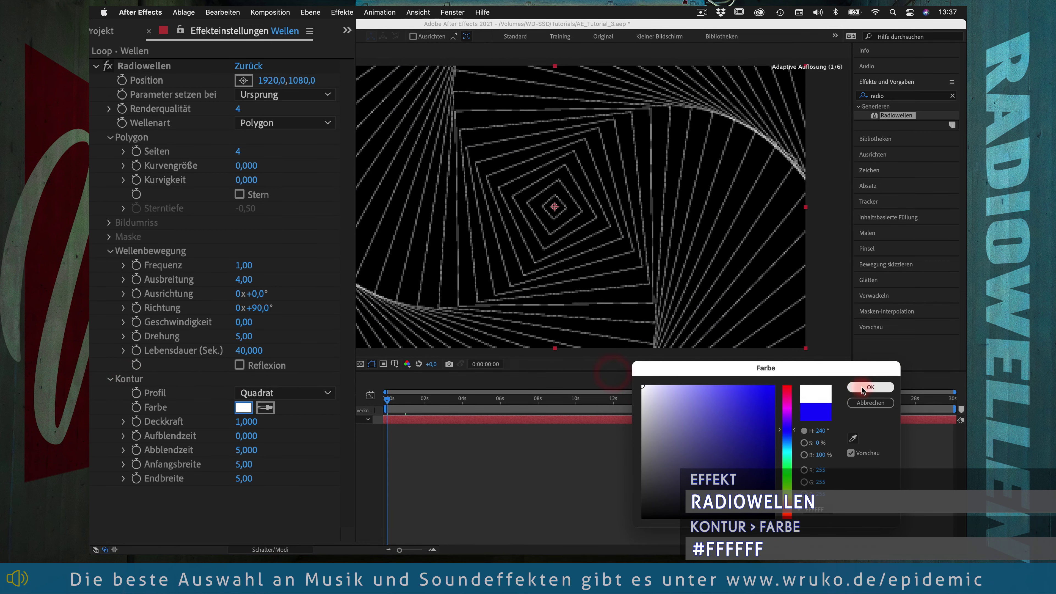
pyautogui.click(871, 387)
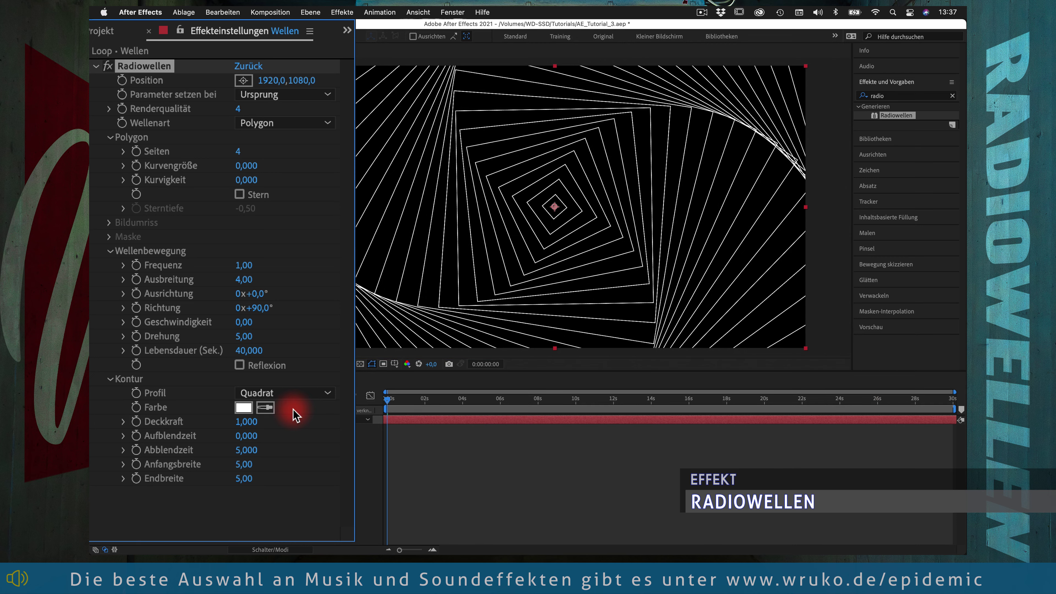
pyautogui.click(249, 450)
pyautogui.write('50')
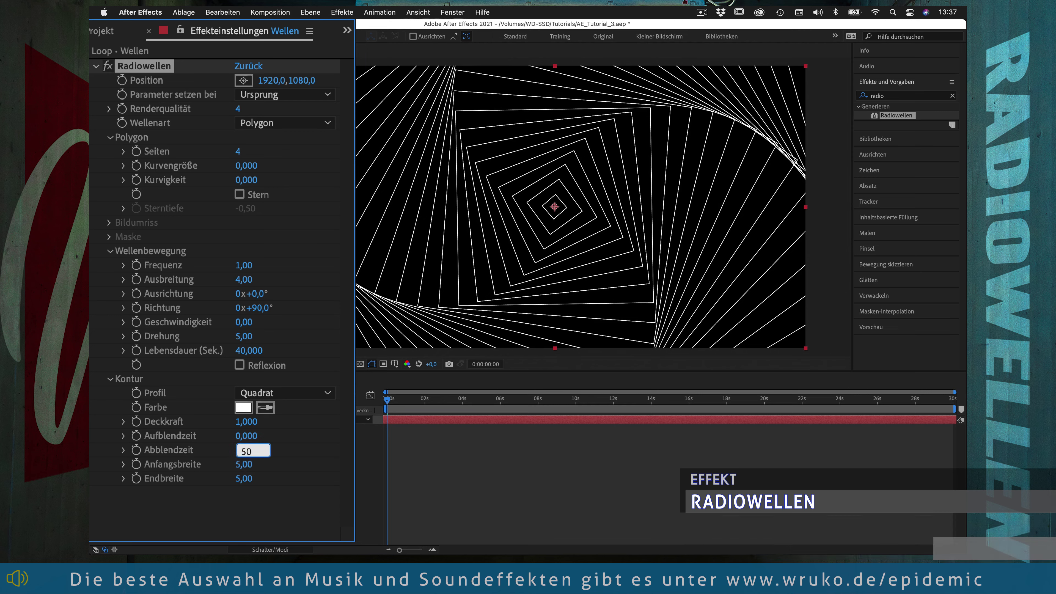
pyautogui.press('Return')
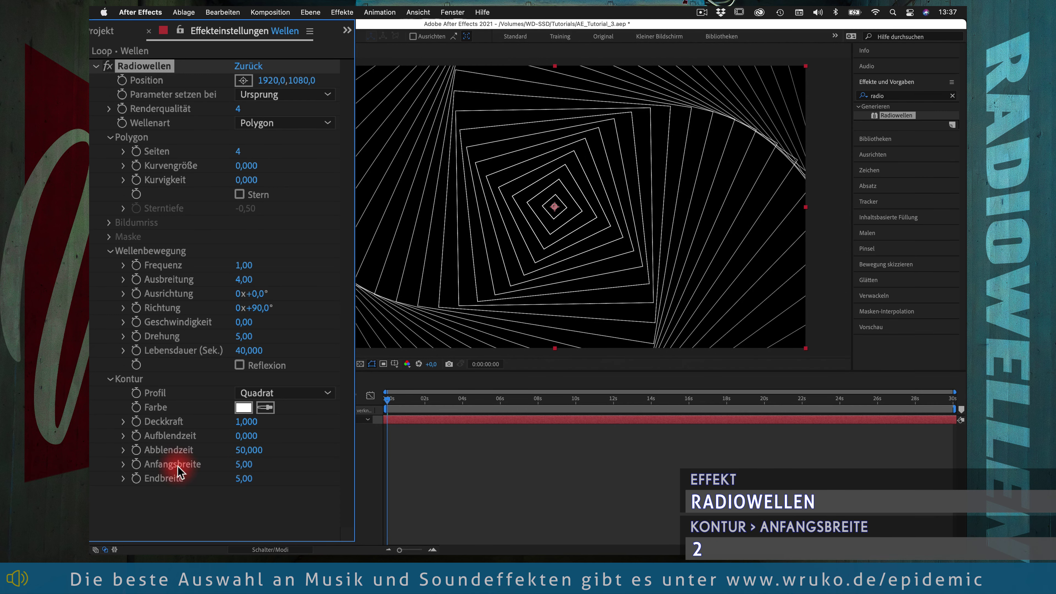
# Step: Set the stroke start width to 2 and fade-in time to 5
pyautogui.click(244, 464)
pyautogui.write('2')
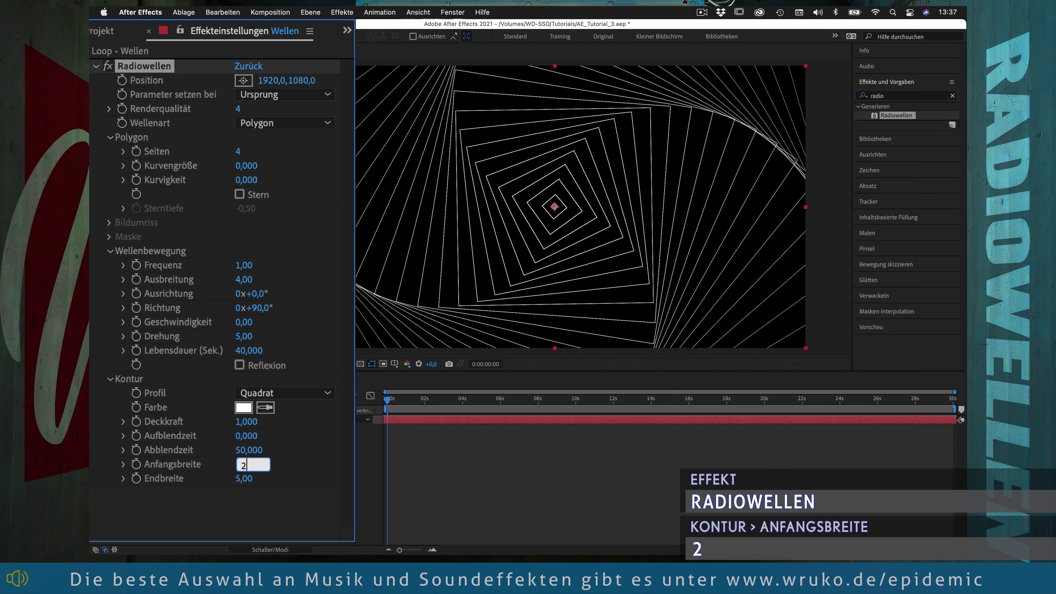
pyautogui.press('Return')
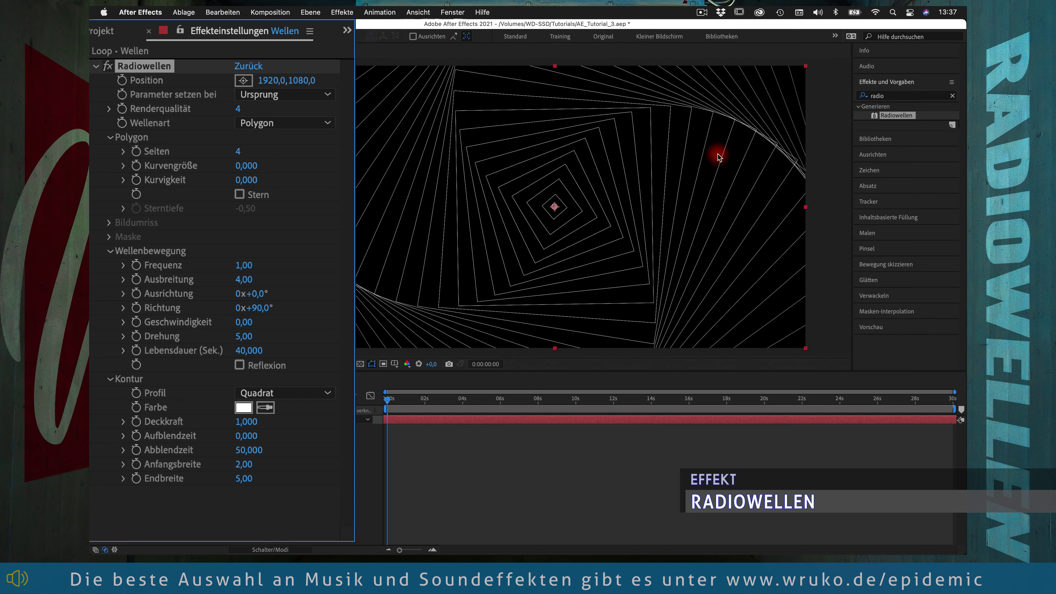
pyautogui.click(246, 436)
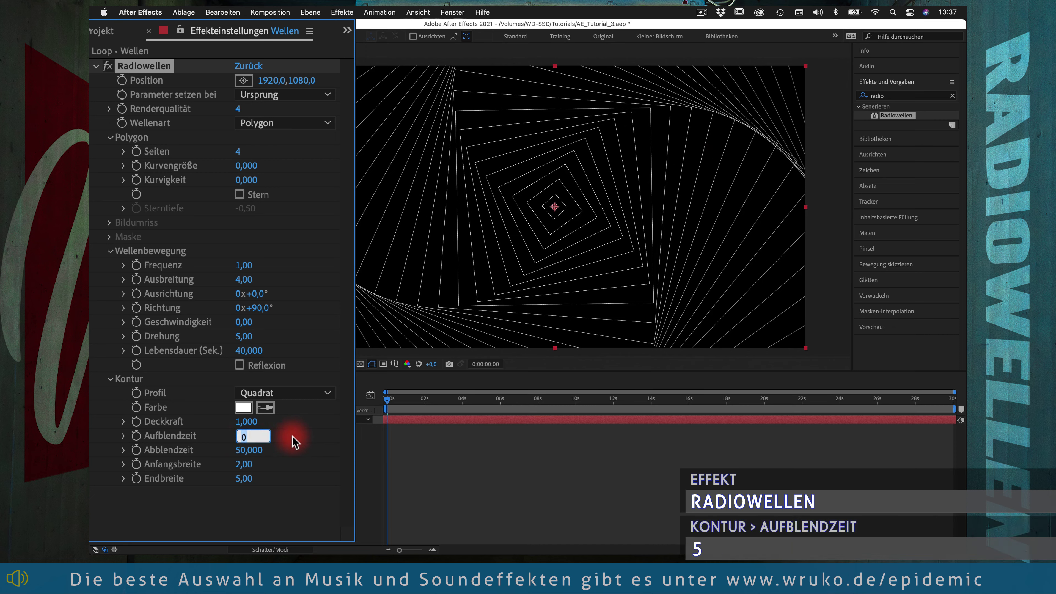
pyautogui.write('5')
pyautogui.press('Return')
pyautogui.click(625, 203)
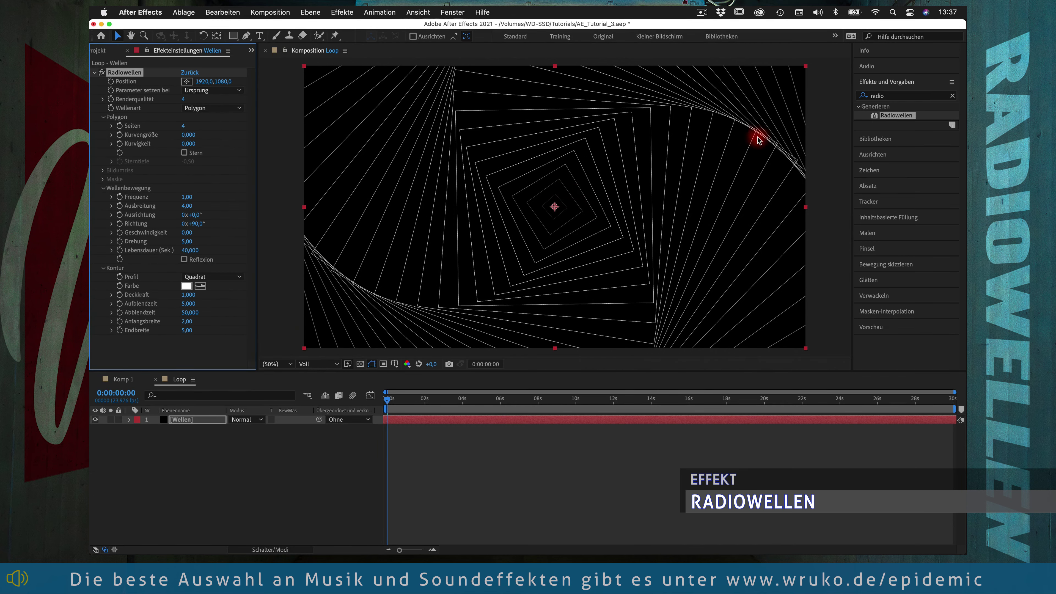
# Step: Add a new adjustment layer above Wellen in the Loop timeline
pyautogui.click(229, 472)
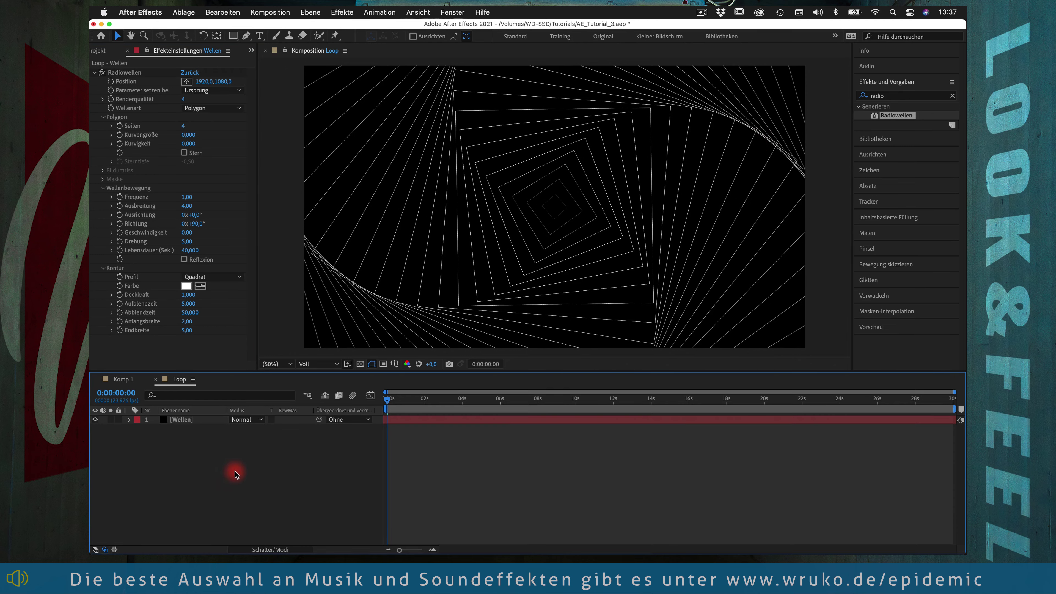
pyautogui.rightClick(239, 470)
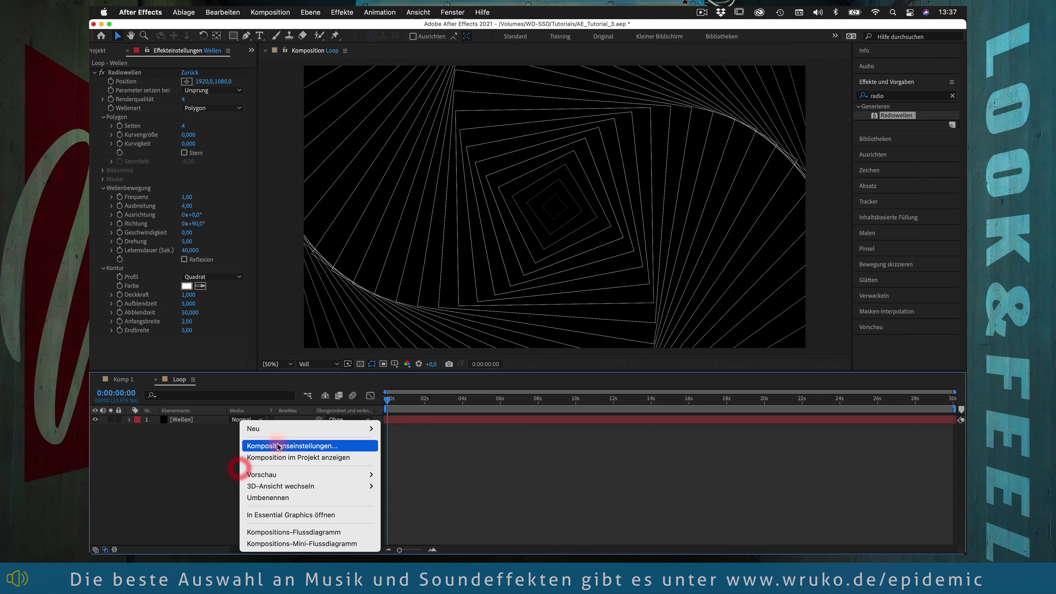
pyautogui.moveTo(271, 428)
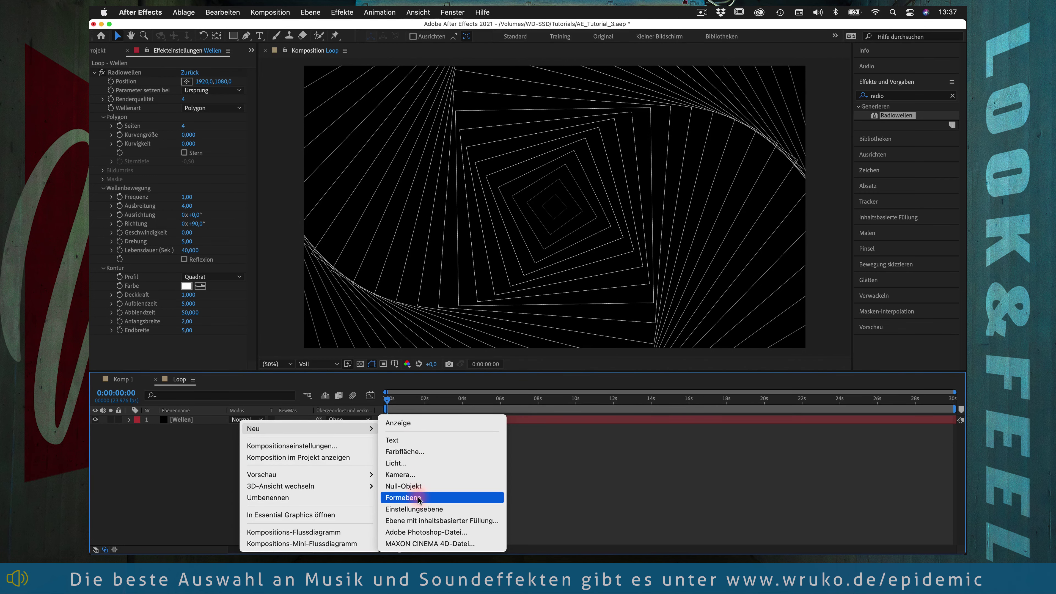
pyautogui.click(421, 509)
# Step: Rename the adjustment layer to Leuchten
pyautogui.press('Return')
pyautogui.write('Leuchten')
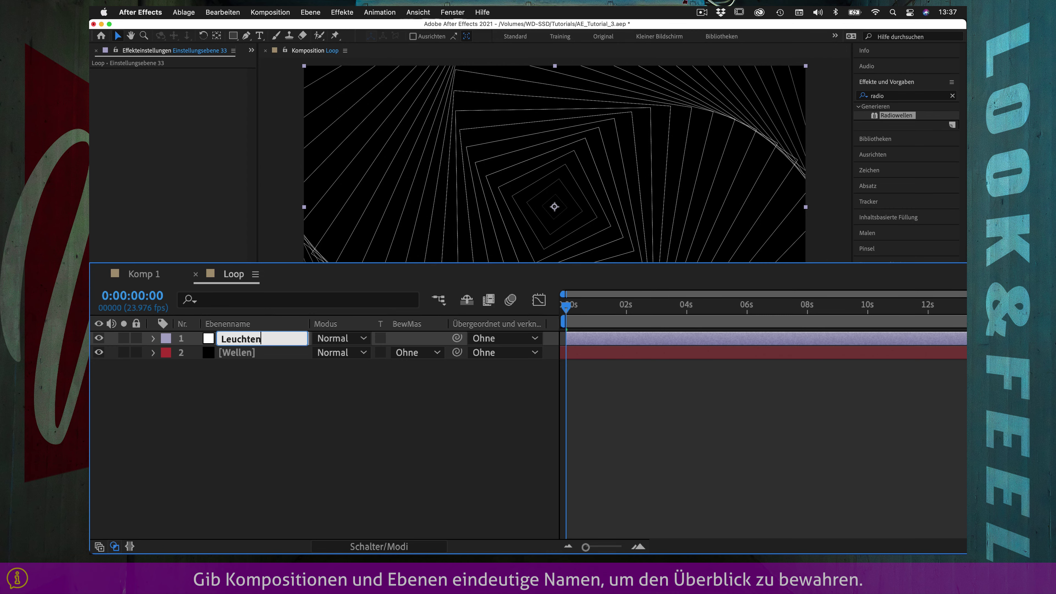
pyautogui.press('Return')
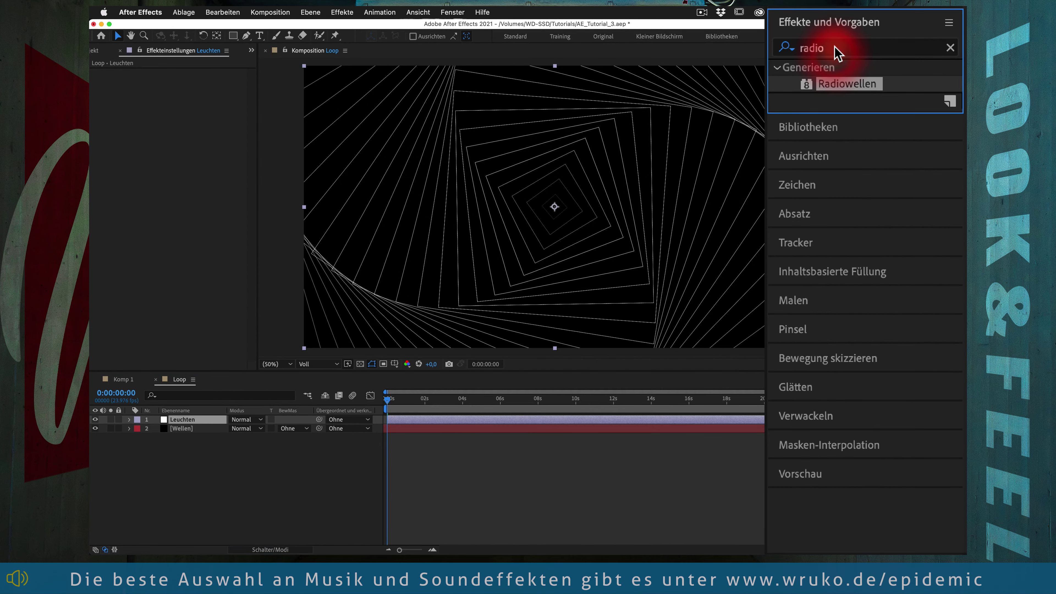
# Step: Apply the Leuchten glow effect to the layer and duplicate it as Leuchten 2
pyautogui.doubleClick(833, 48)
pyautogui.write('leucht')
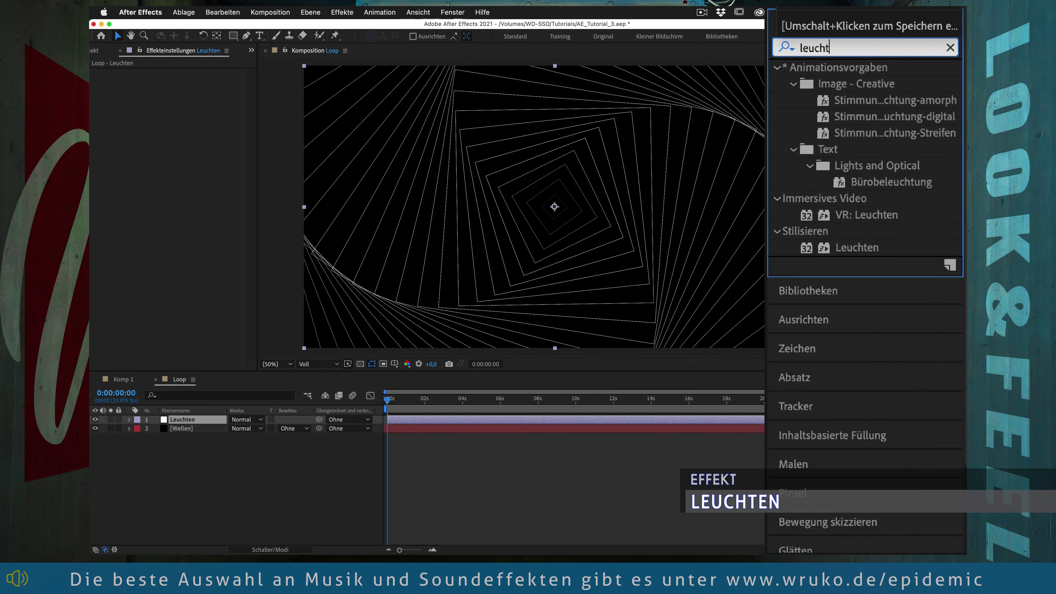
pyautogui.write('en')
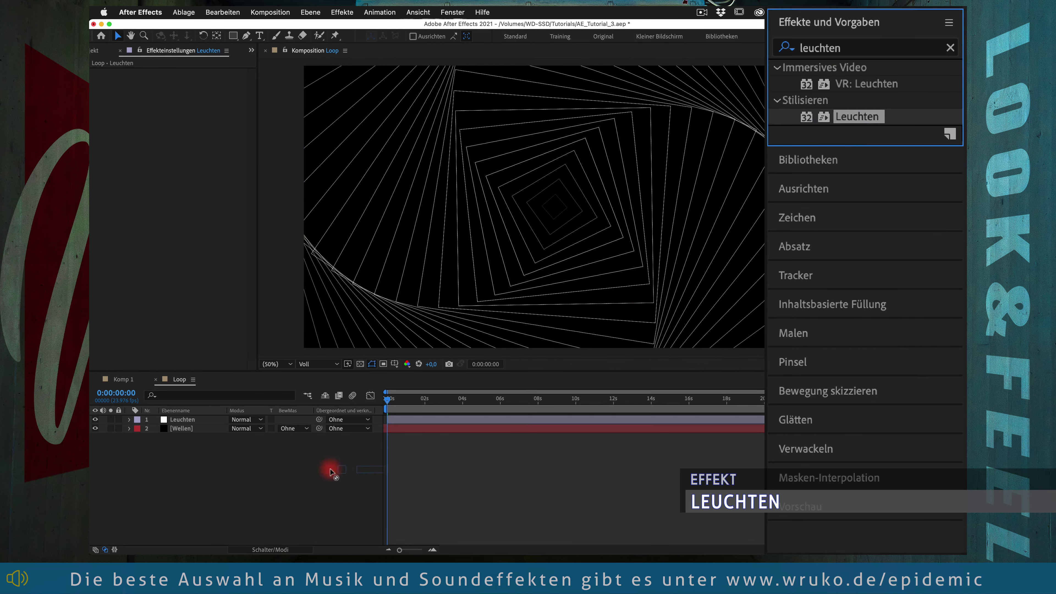
pyautogui.moveTo(858, 120); pyautogui.dragTo(204, 421)
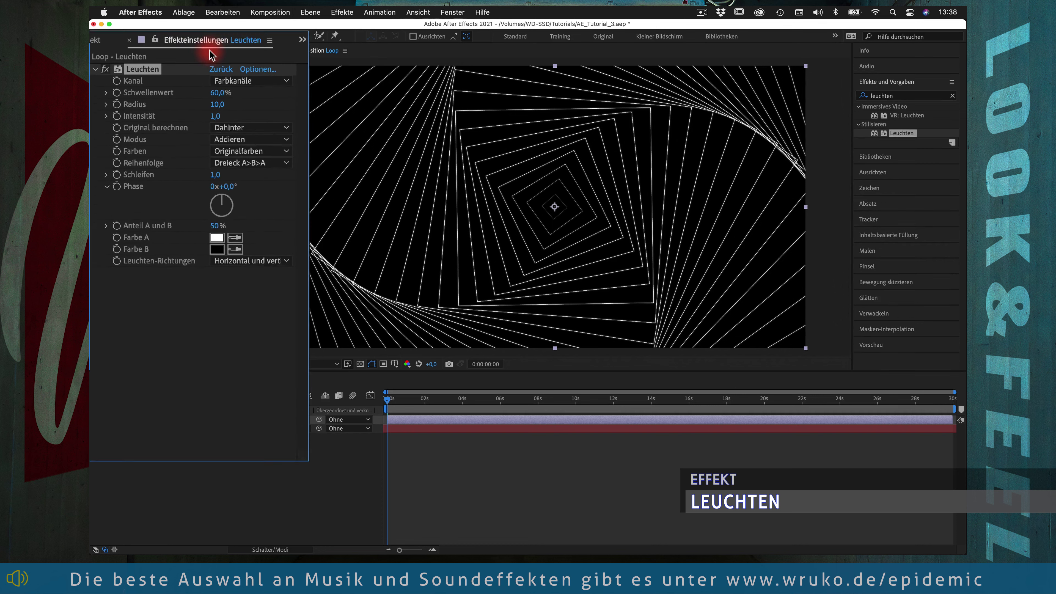
pyautogui.click(172, 70)
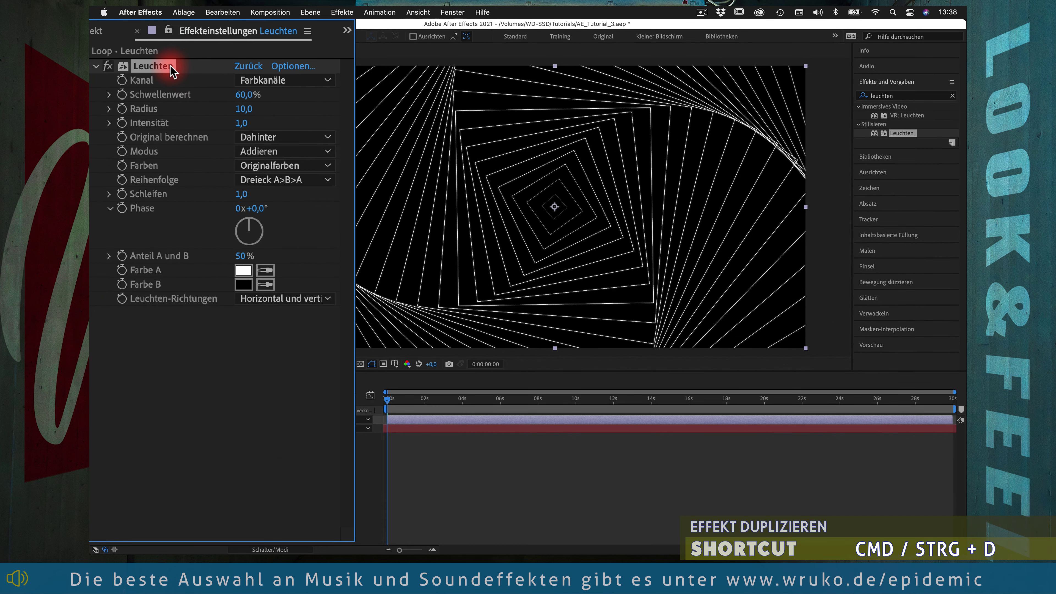
pyautogui.press('super+d')
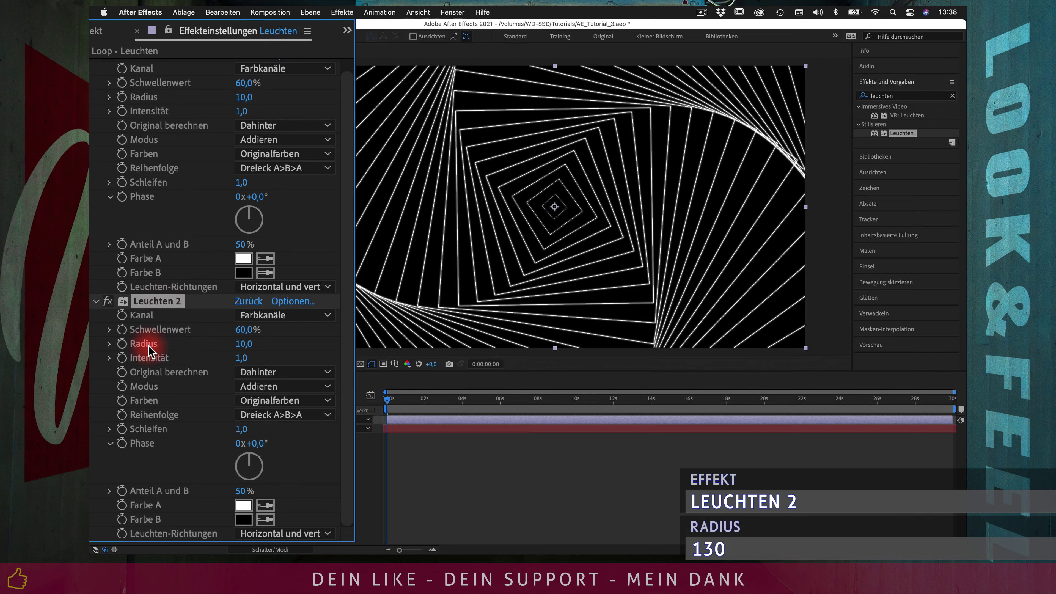
# Step: Set the Leuchten 2 glow radius to 130
pyautogui.click(243, 344)
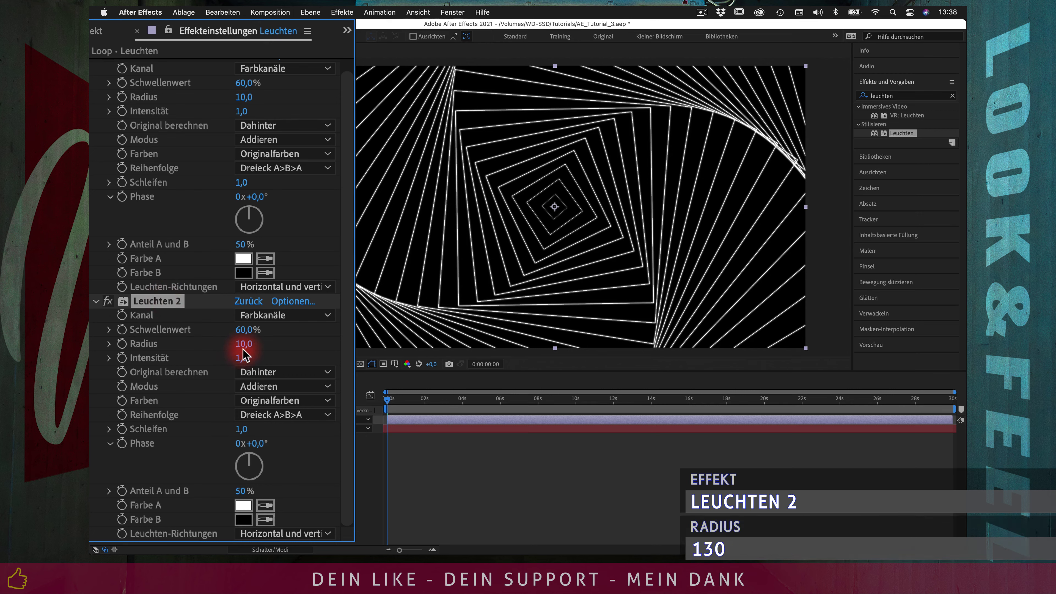
pyautogui.write('1')
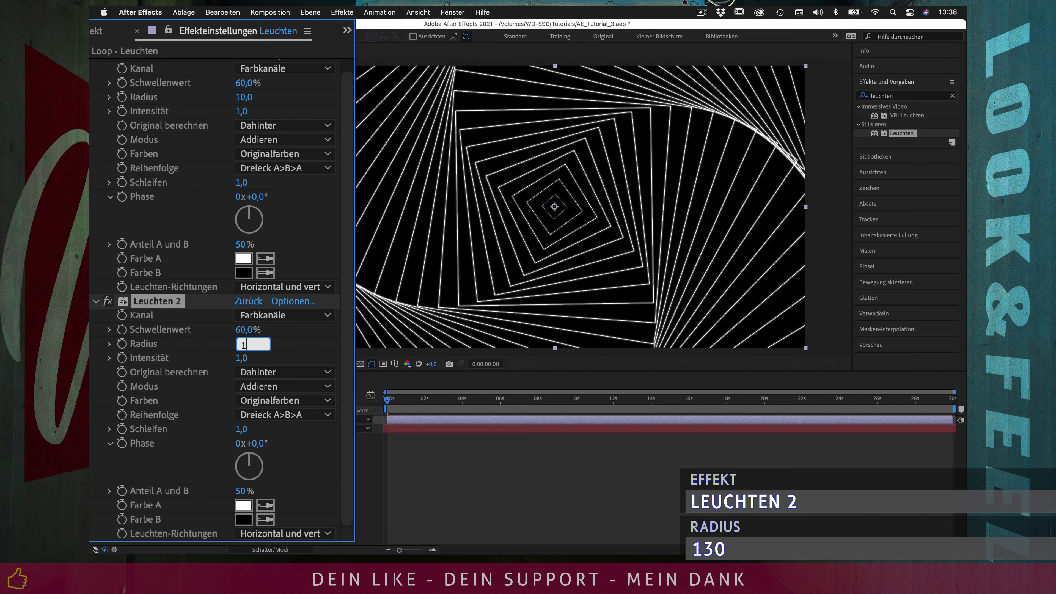
pyautogui.press('Return')
pyautogui.click(279, 350)
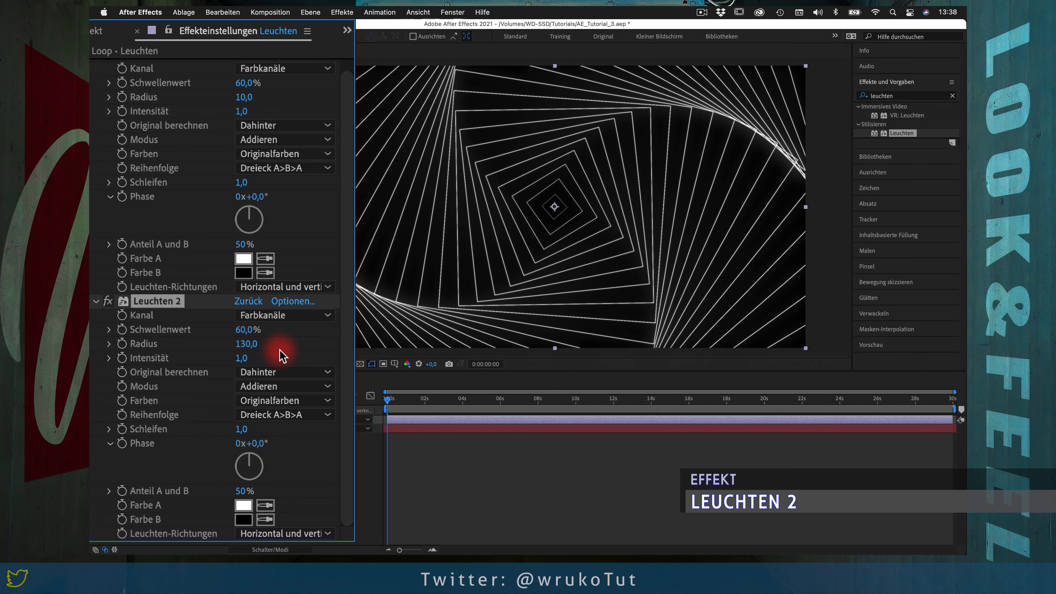
# Step: Duplicate Leuchten 2 twice, stacking glows up to Leuchten 4
pyautogui.click(186, 303)
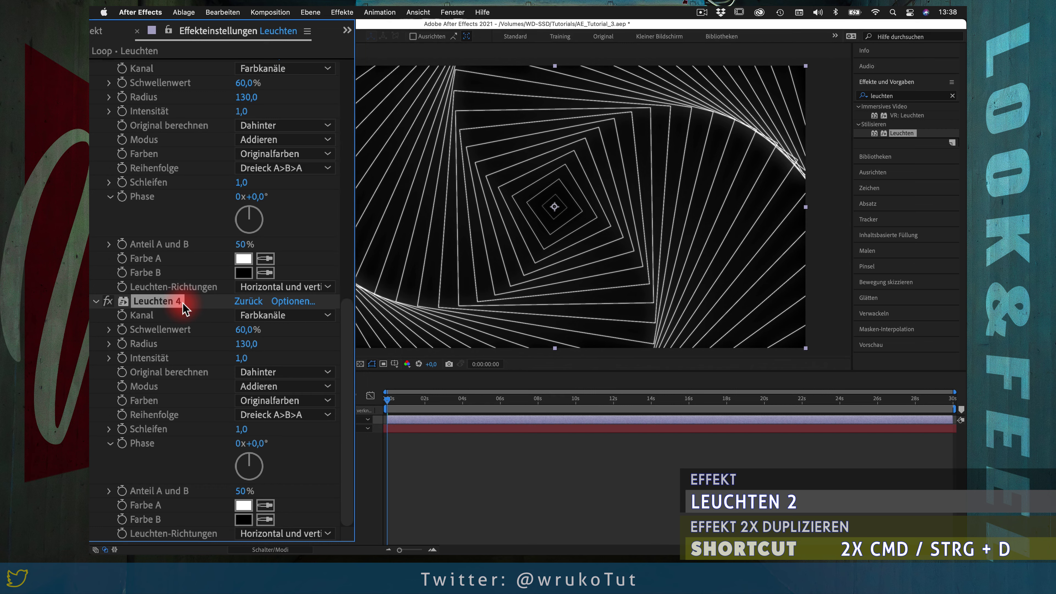
pyautogui.press('super+d')
pyautogui.press('super+d')
pyautogui.click(526, 205)
pyautogui.click(233, 484)
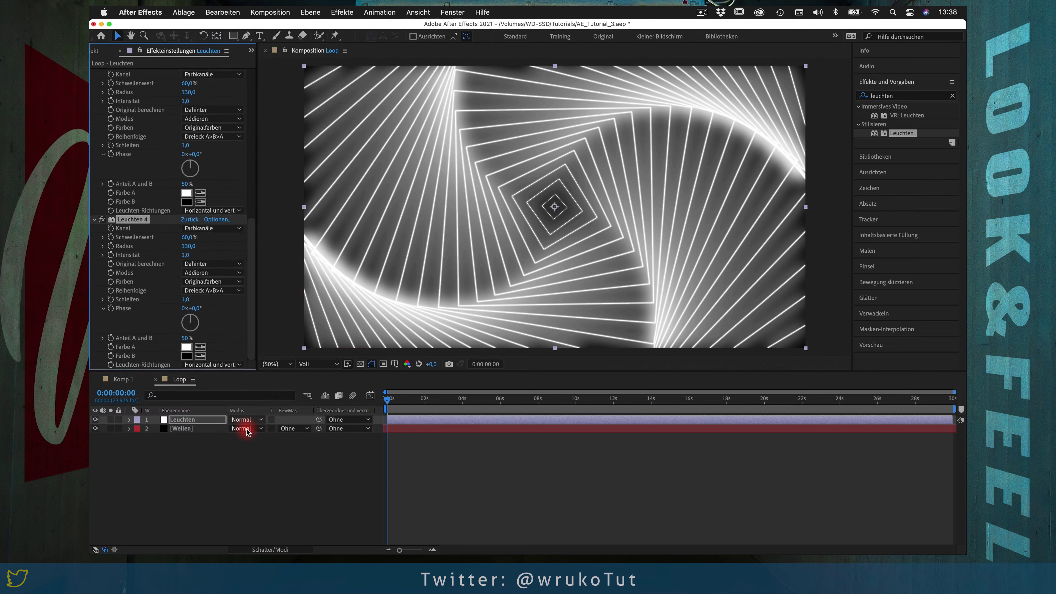
pyautogui.click(220, 450)
pyautogui.click(529, 167)
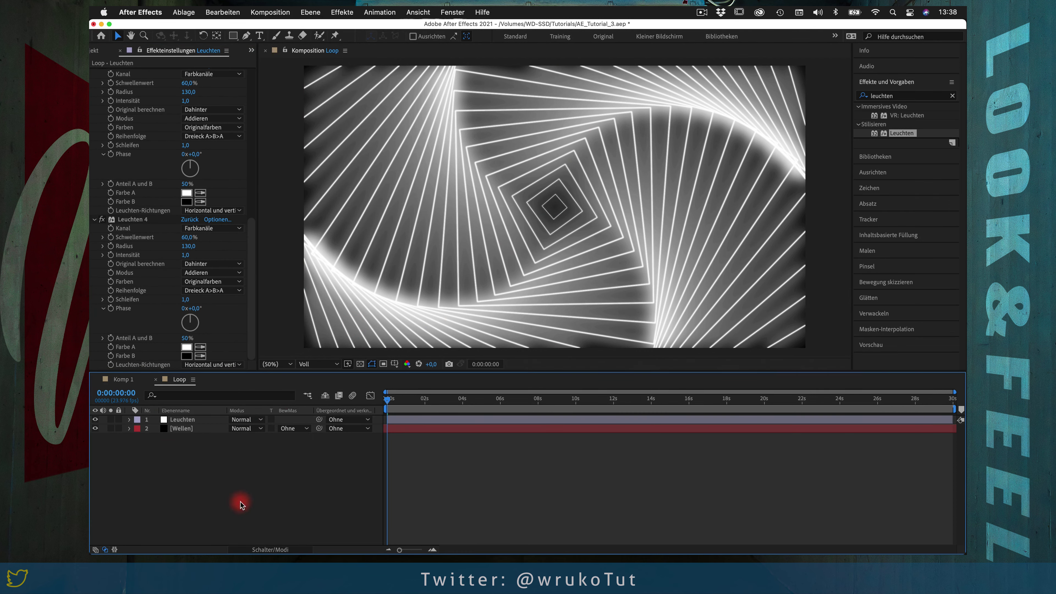
pyautogui.rightClick(247, 474)
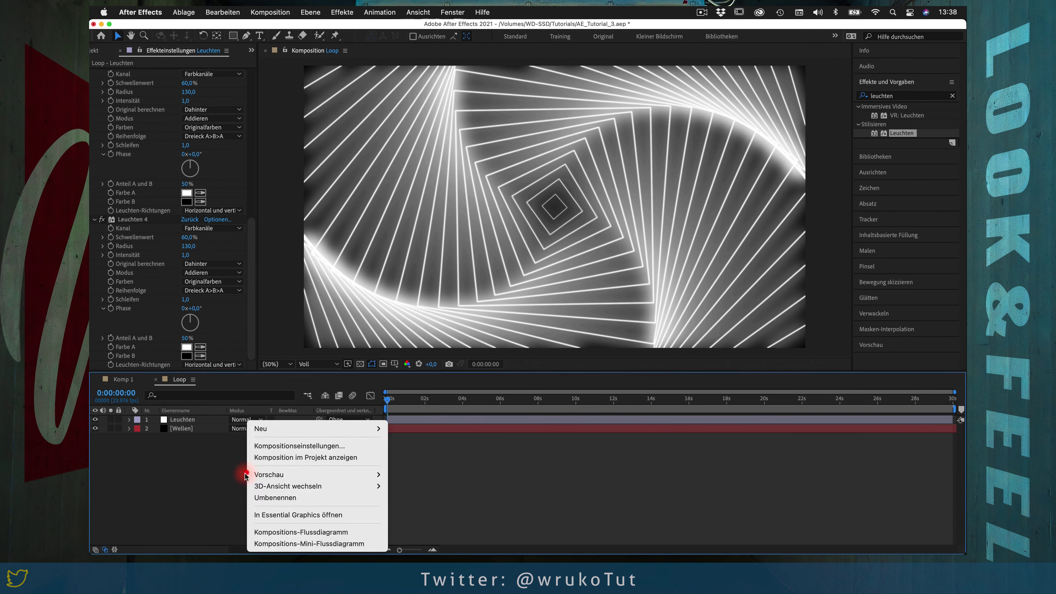
# Step: Create a black solid named HG and move it below the other layers
pyautogui.moveTo(274, 428)
pyautogui.click(409, 451)
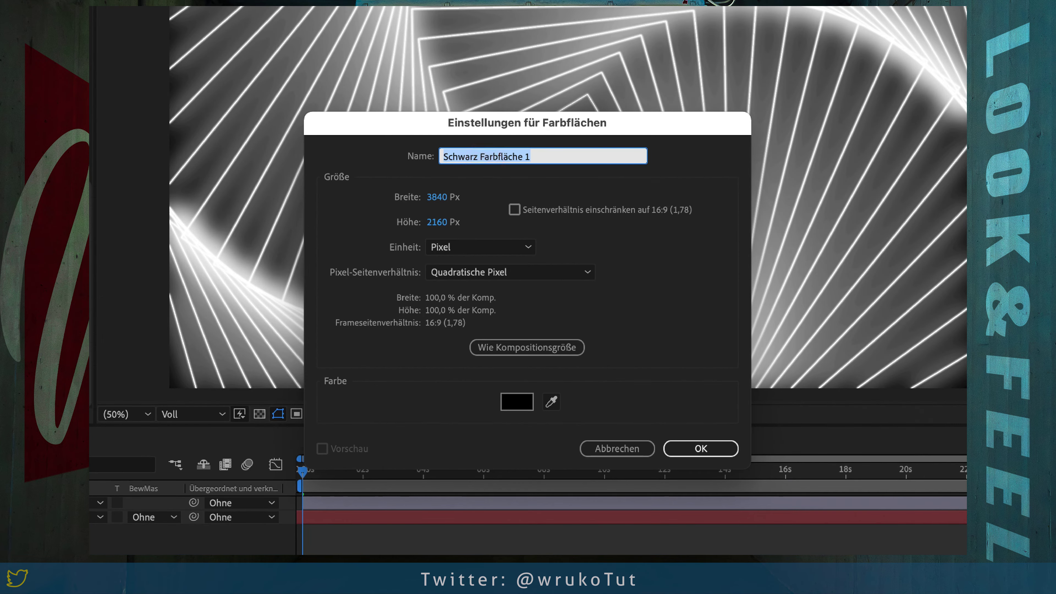
pyautogui.write('HG')
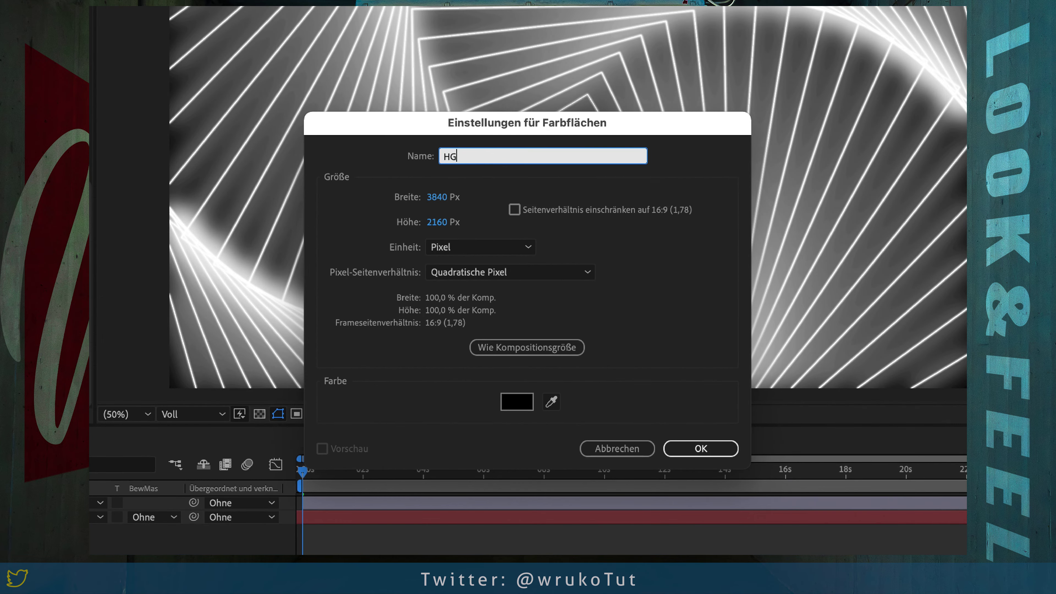
pyautogui.click(709, 450)
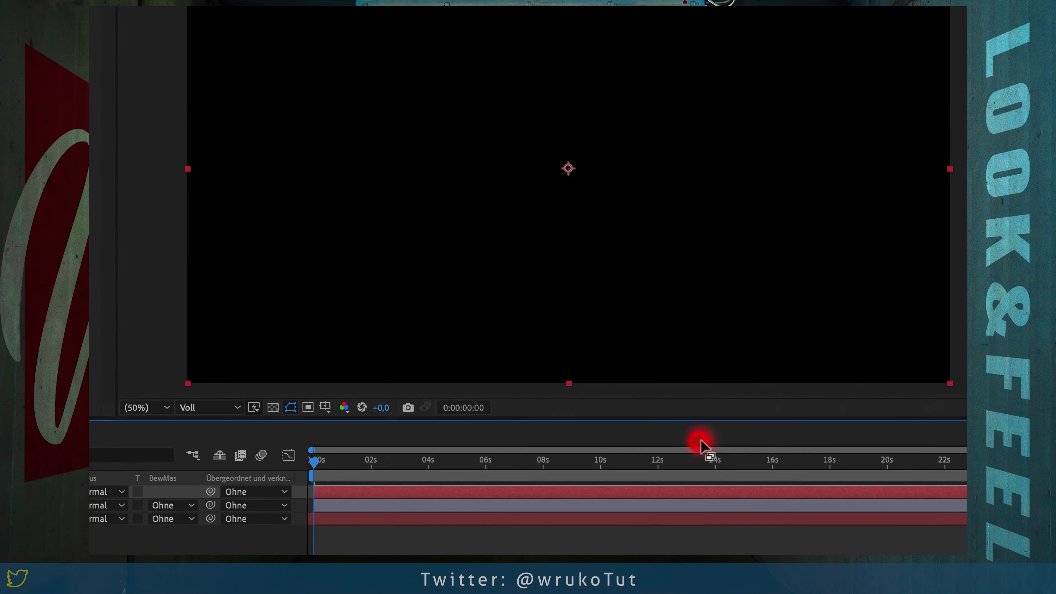
pyautogui.moveTo(268, 339); pyautogui.dragTo(269, 416)
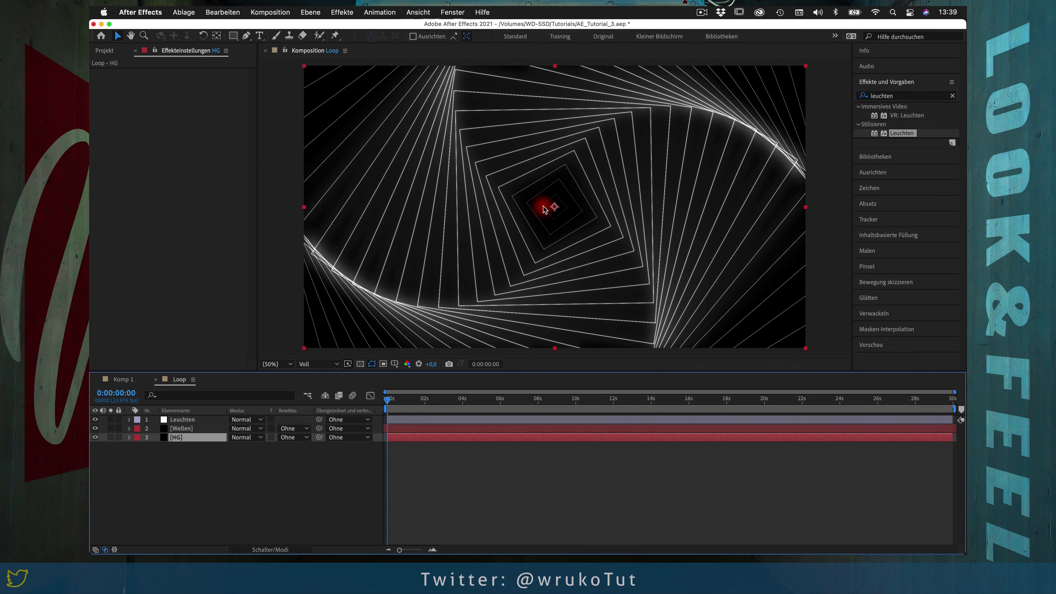
# Step: Add a new adjustment layer at the top of the stack and name it Störung
pyautogui.click(263, 512)
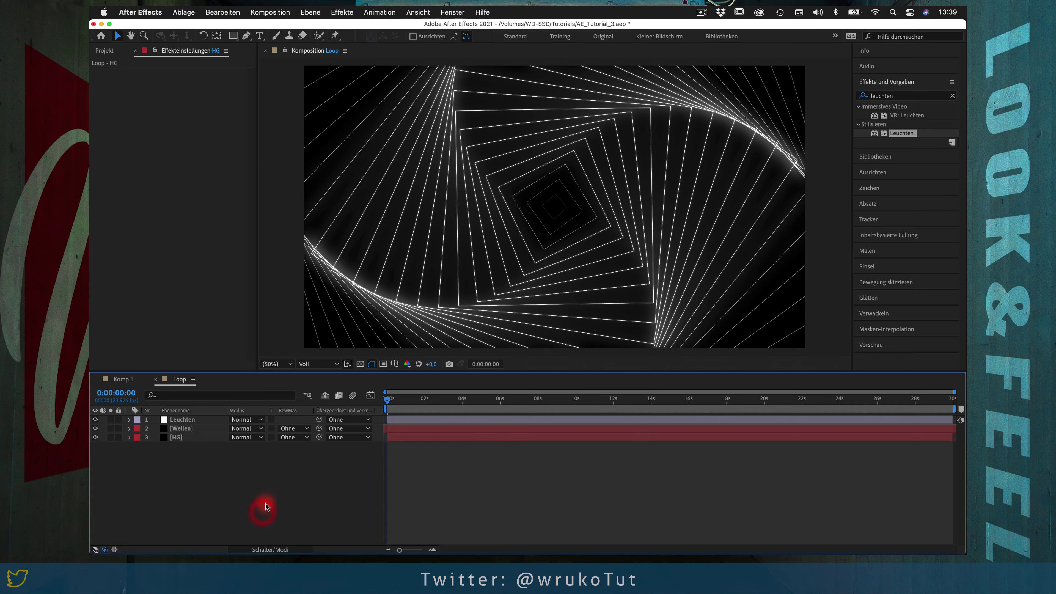
pyautogui.rightClick(253, 488)
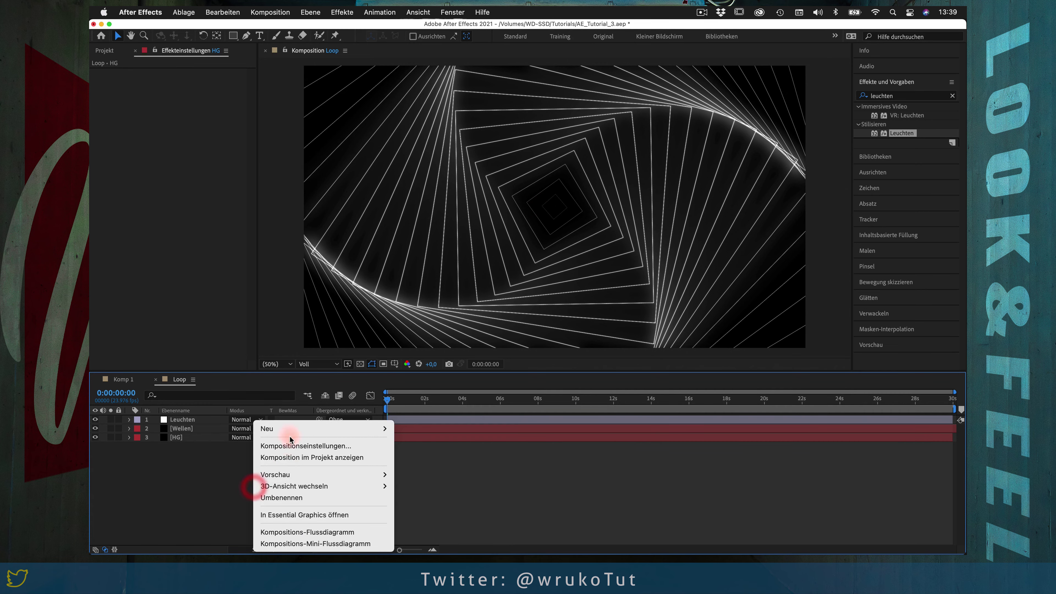
pyautogui.moveTo(270, 428)
pyautogui.click(425, 509)
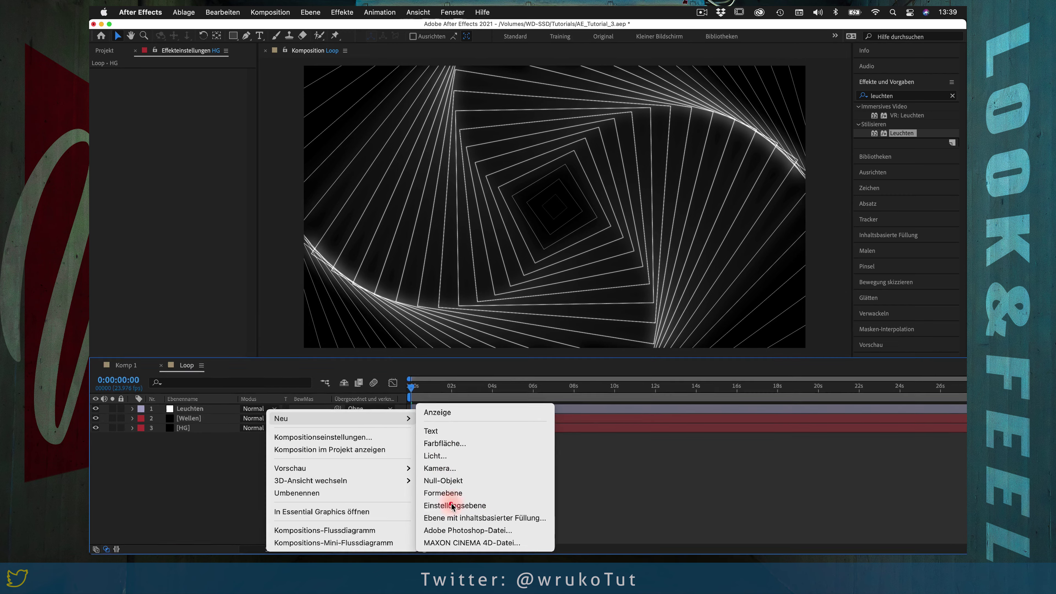
pyautogui.write('Störung')
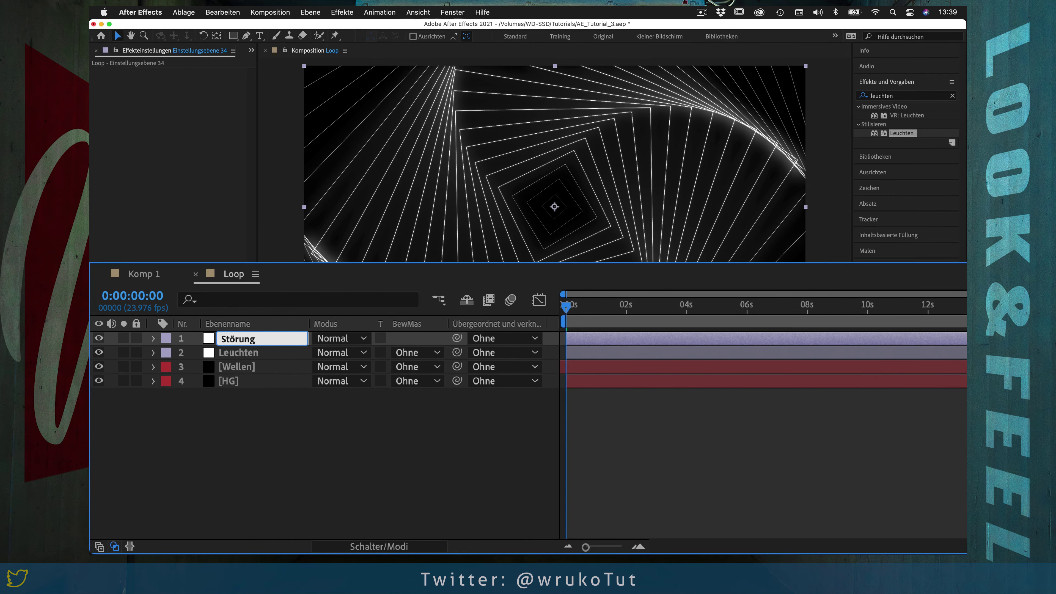
pyautogui.press('Return')
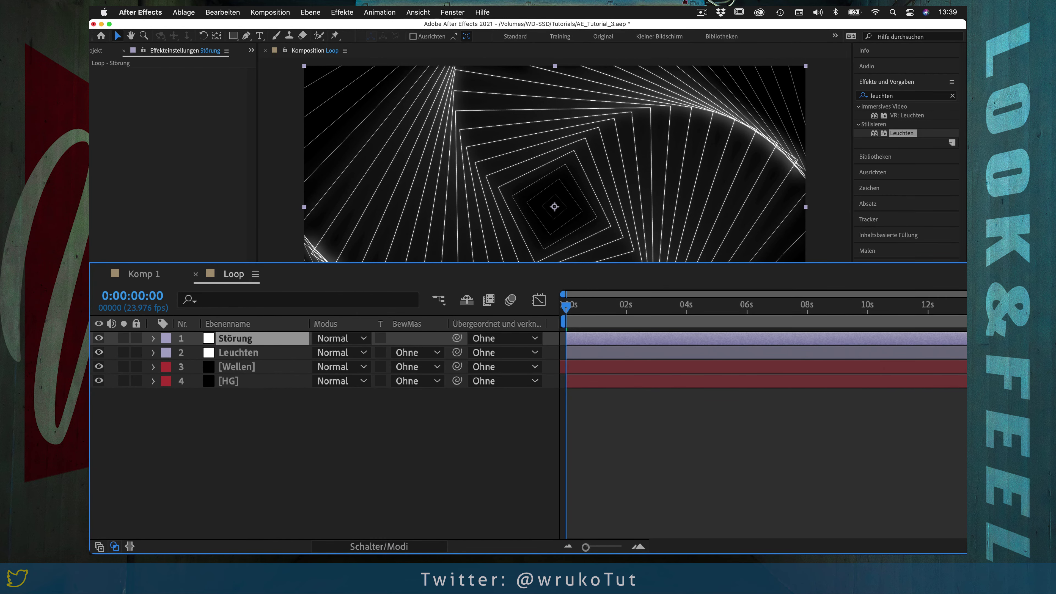
# Step: Apply the Störung effect to the Störung layer with noise strength 15
pyautogui.click(849, 48)
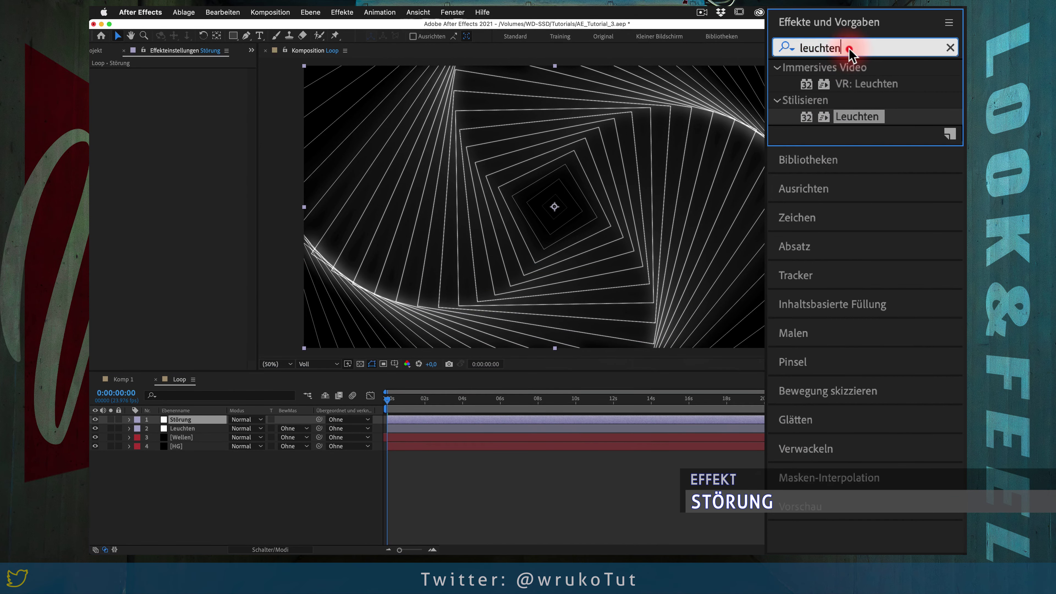
pyautogui.write('Störung')
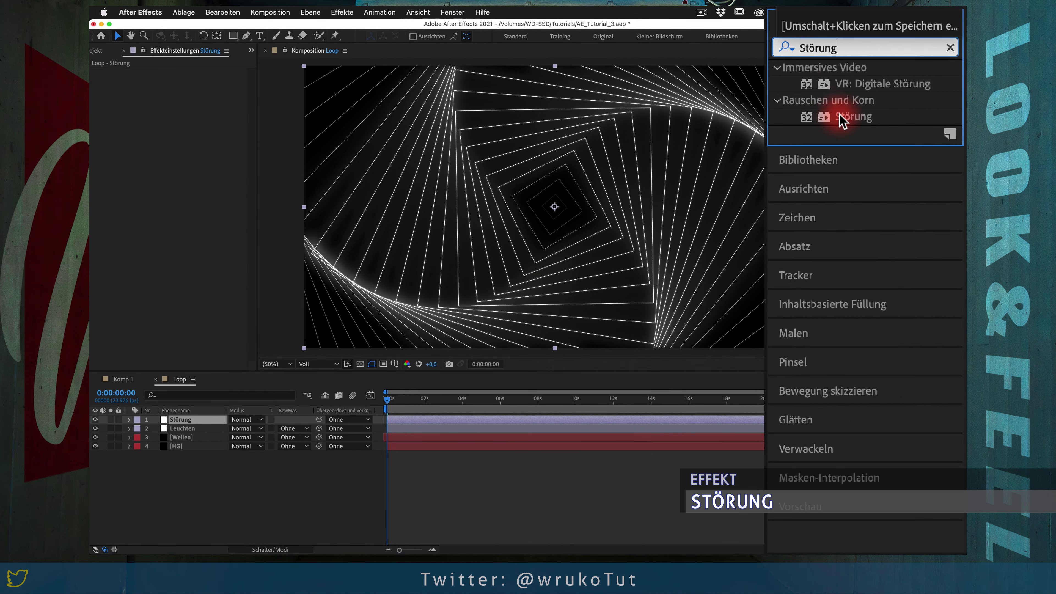
pyautogui.moveTo(813, 117); pyautogui.dragTo(208, 418)
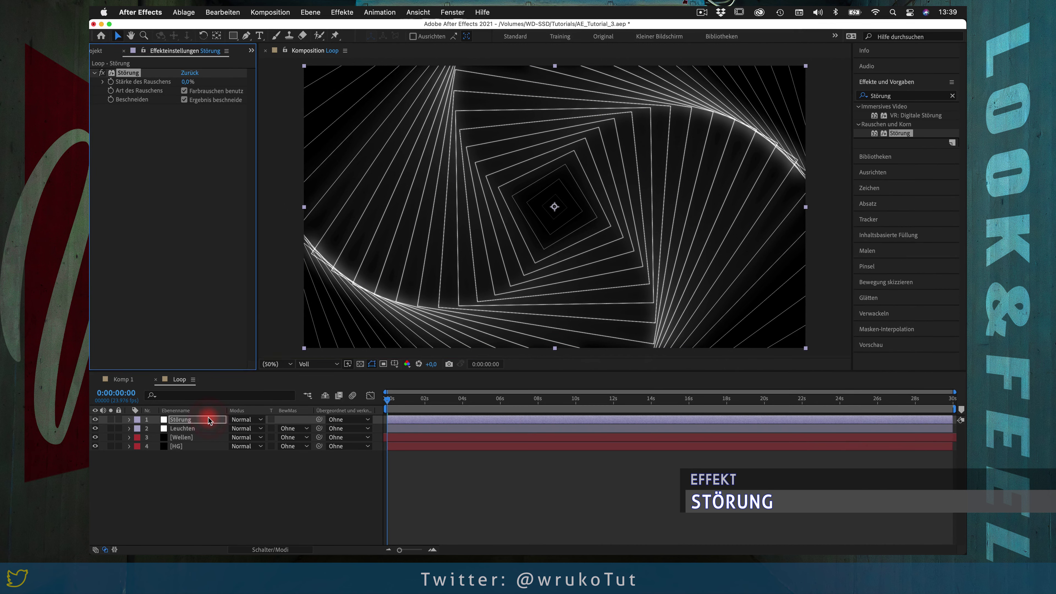
pyautogui.click(243, 81)
pyautogui.write('15')
pyautogui.press('Return')
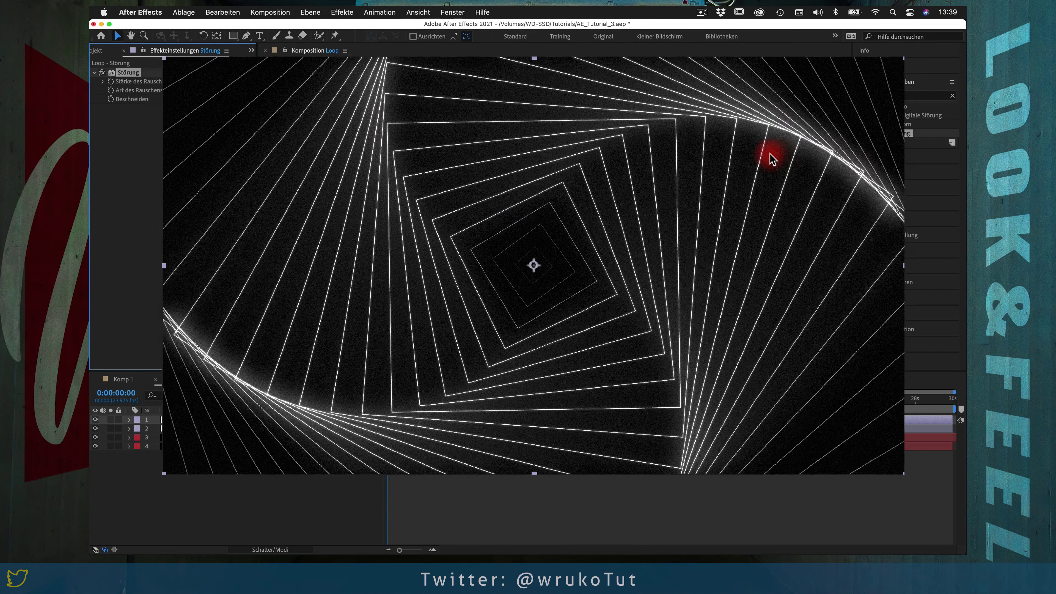
# Step: Create another top adjustment layer and start naming it Weichzeichnung
pyautogui.hotkey('ctrl', 'alt', 'y')
pyautogui.press('Return')
pyautogui.write('Weichzeichnung')
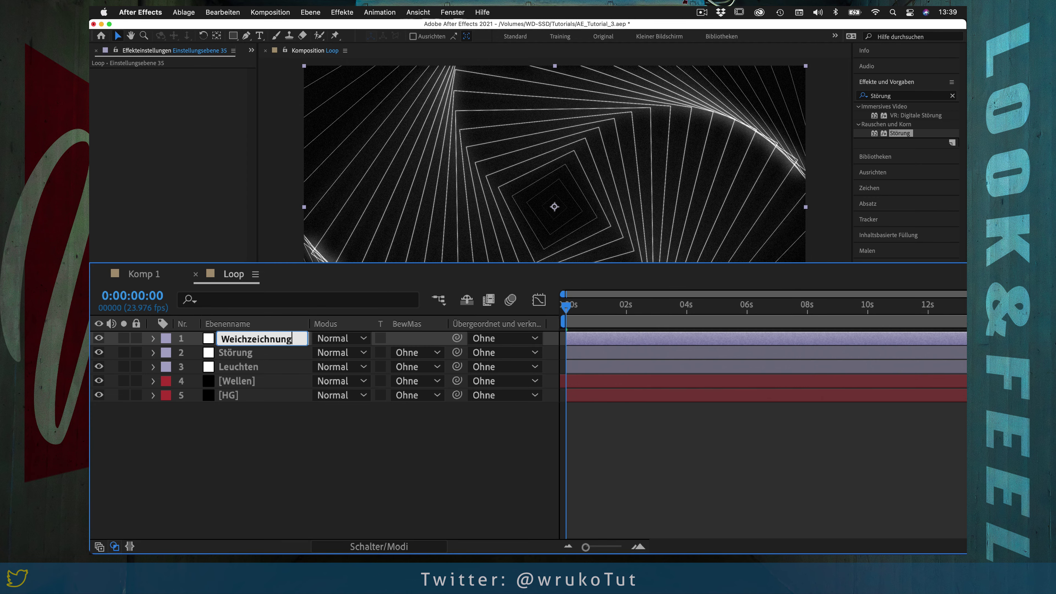
# Step: Name the layer Weichzeichnung and give it Gaußscher Weichzeichner with blur amount 21
pyautogui.press('Return')
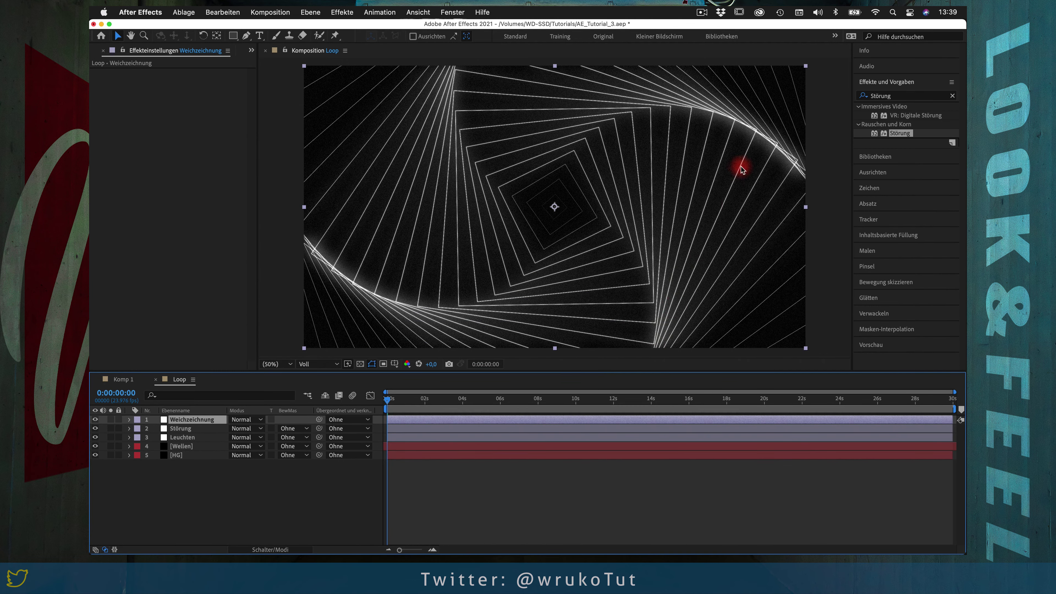
pyautogui.click(898, 97)
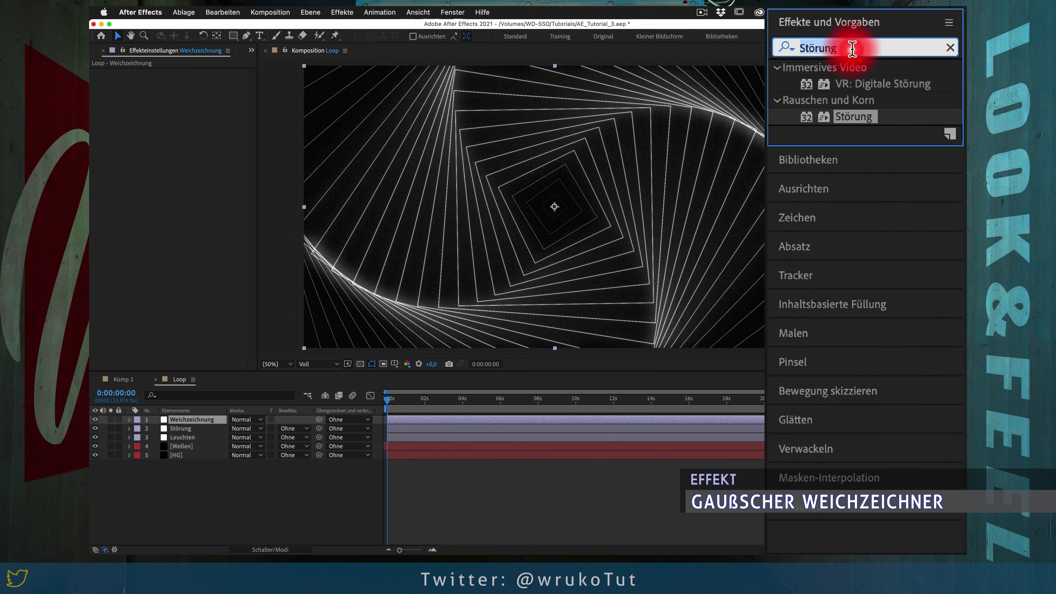
pyautogui.write('Gaußsc')
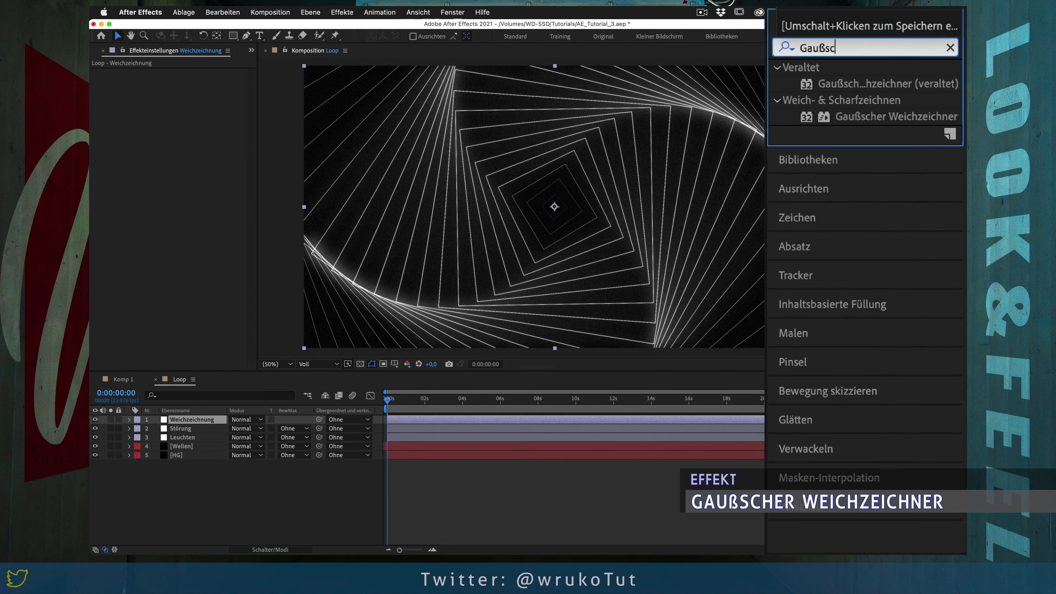
pyautogui.write('hen')
pyautogui.press('BackSpace')
pyautogui.press('BackSpace')
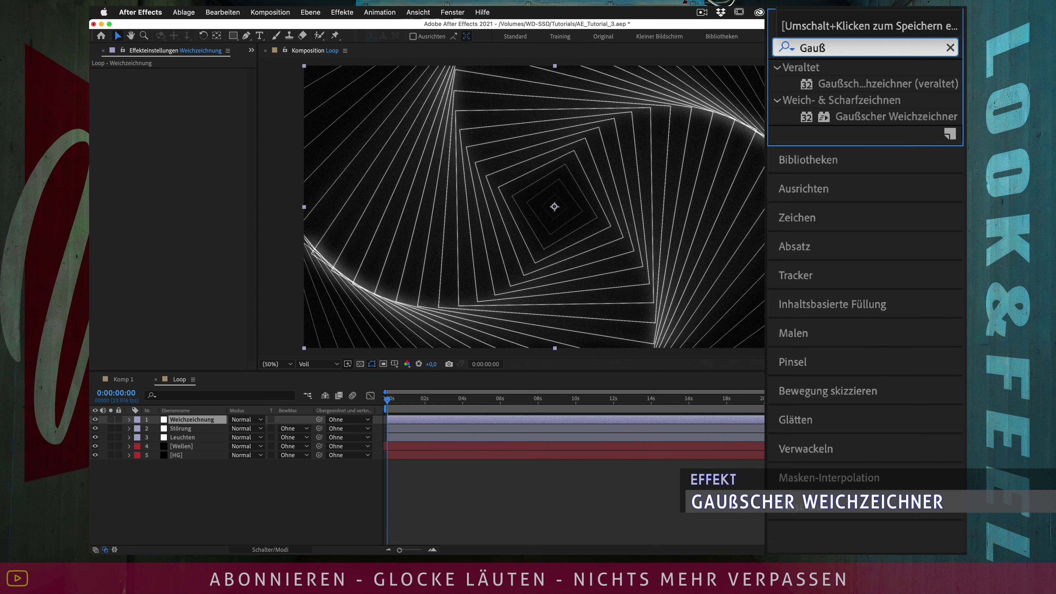
pyautogui.moveTo(899, 117)
pyautogui.mouseDown()
pyautogui.moveTo(201, 429)
pyautogui.moveTo(201, 420)
pyautogui.mouseUp()
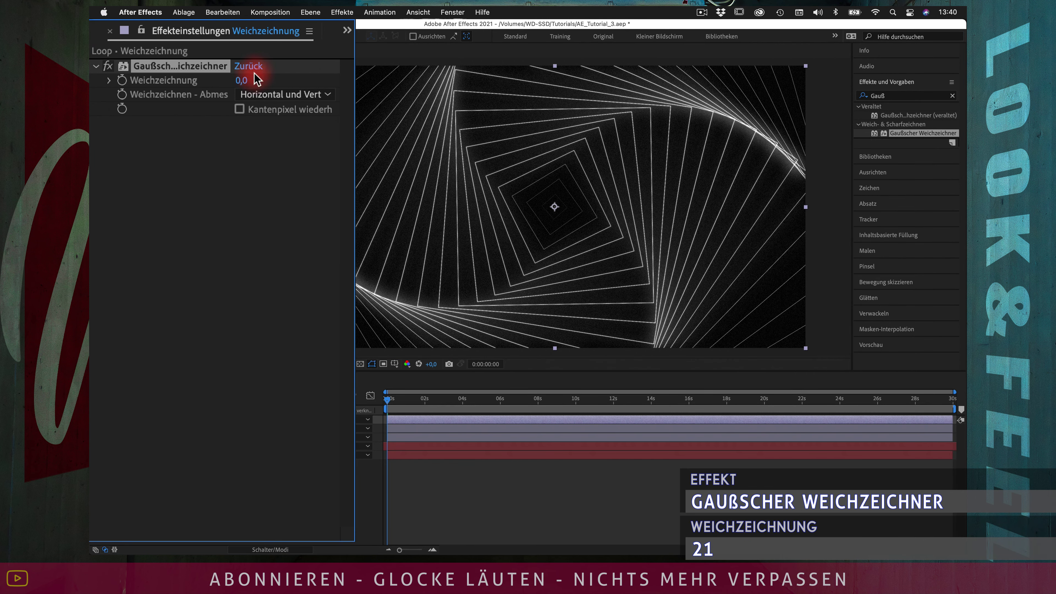
pyautogui.click(242, 81)
pyautogui.write('21')
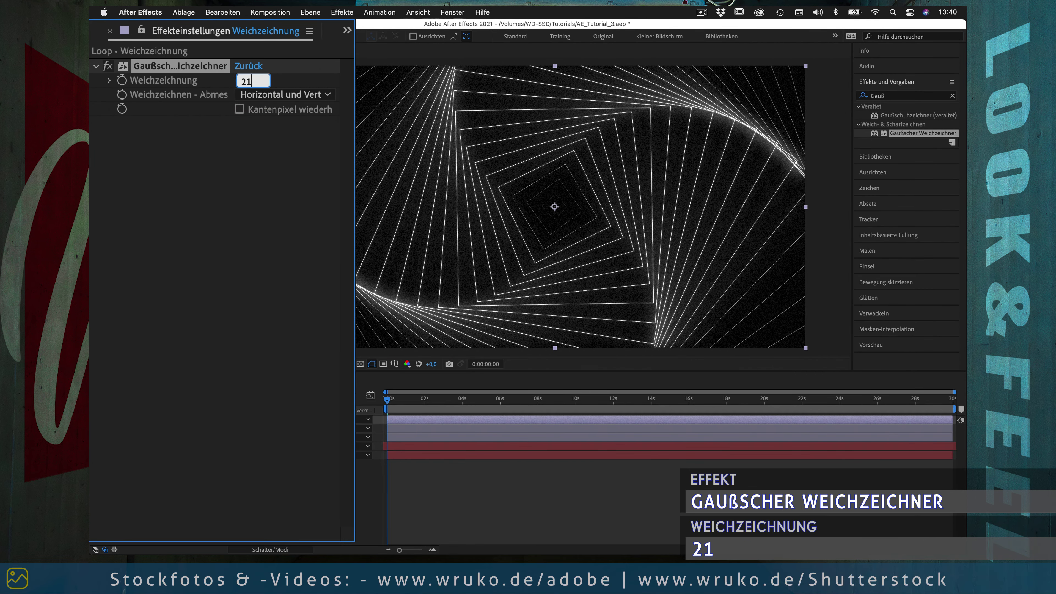
pyautogui.press('Return')
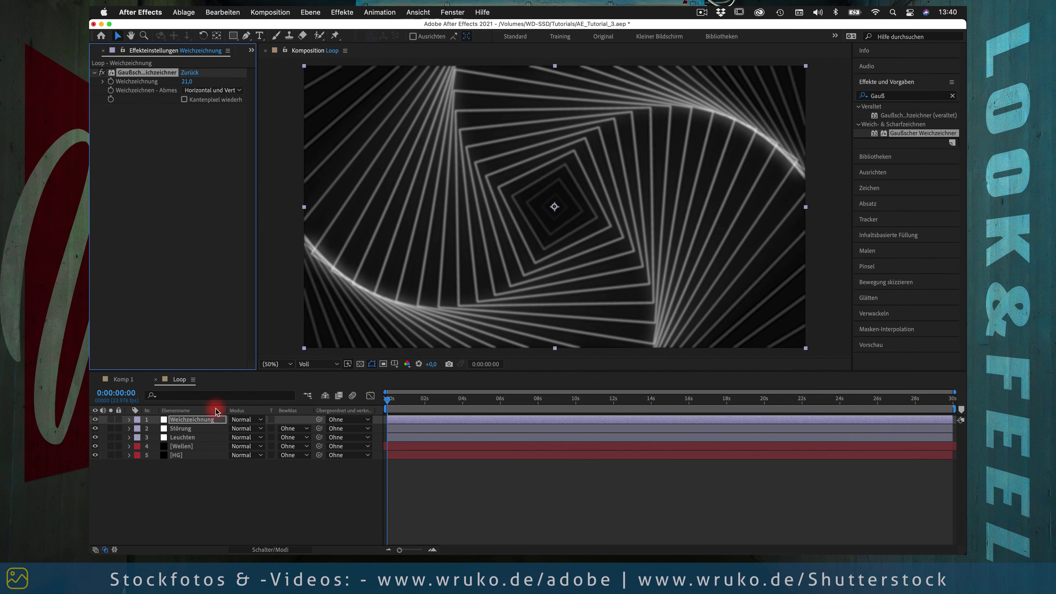
pyautogui.click(194, 421)
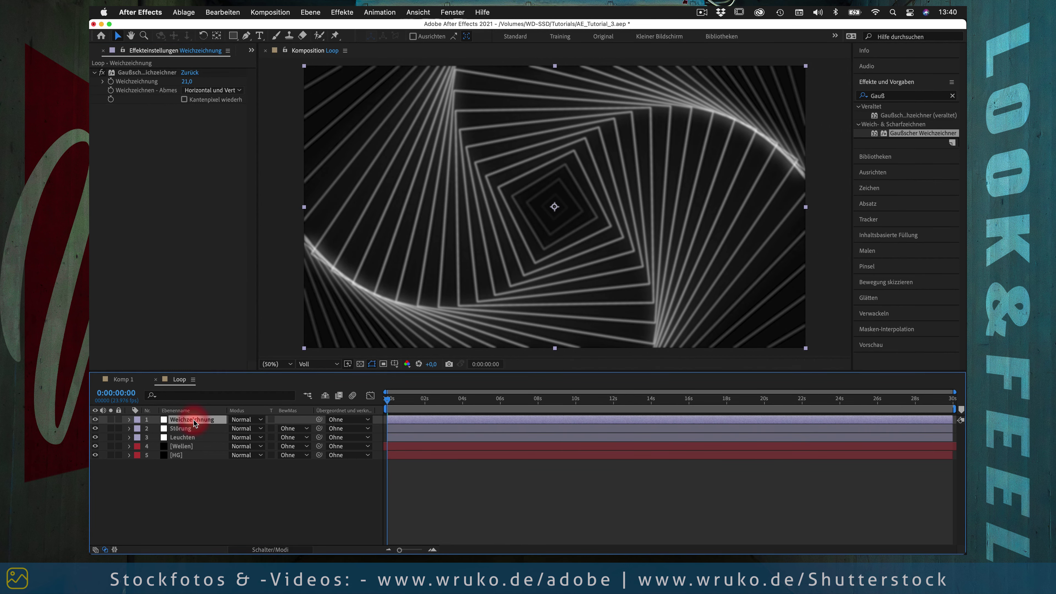
pyautogui.moveTo(233, 36); pyautogui.dragTo(258, 56)
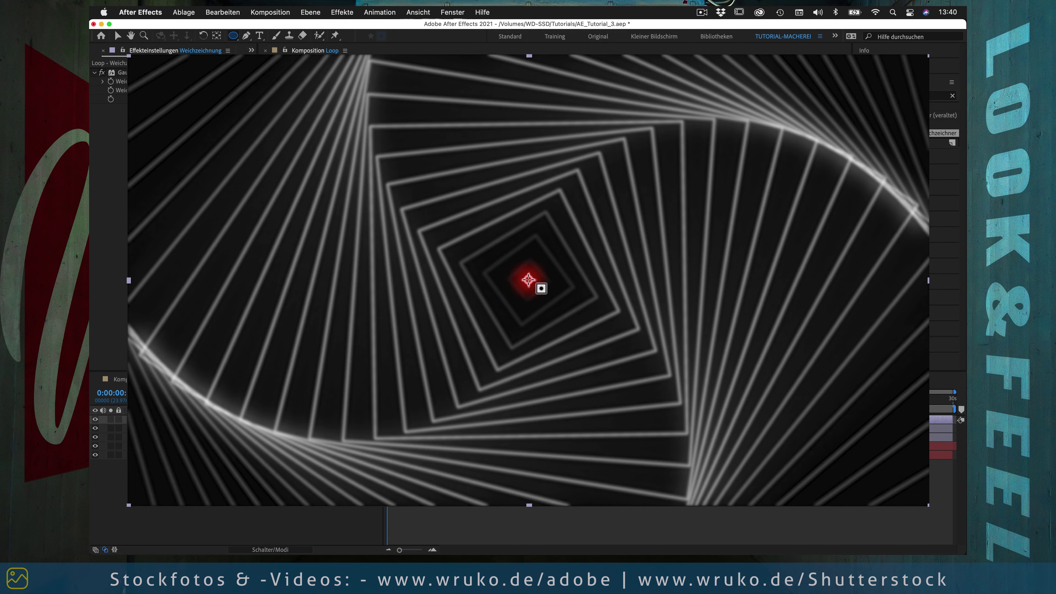
# Step: Draw a large ellipse mask, Maske 1, on Weichzeichnung, centred on the composition
pyautogui.moveTo(529, 280); pyautogui.dragTo(564, 294)
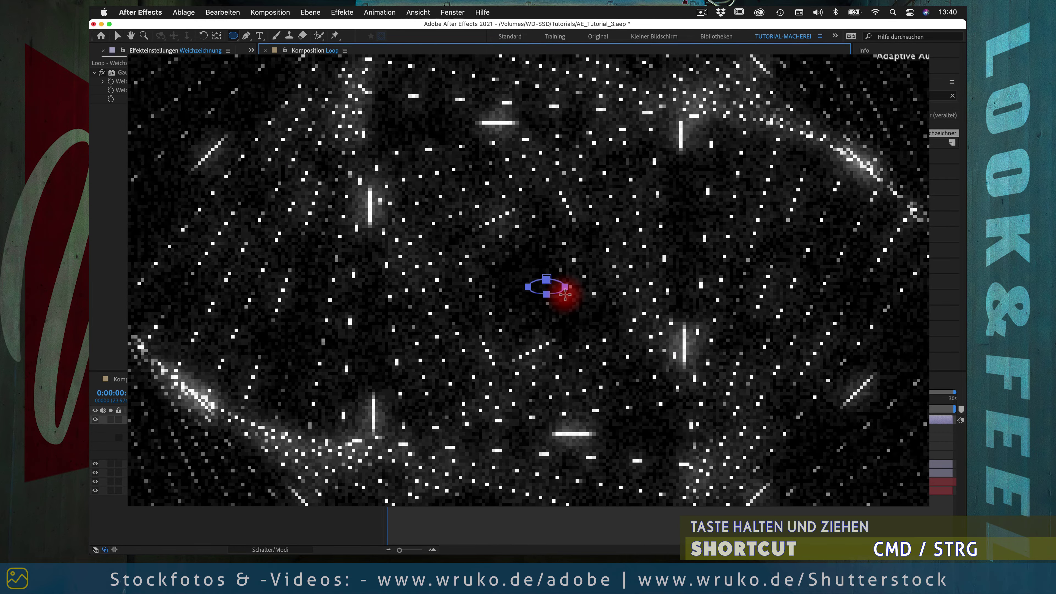
pyautogui.press('super')
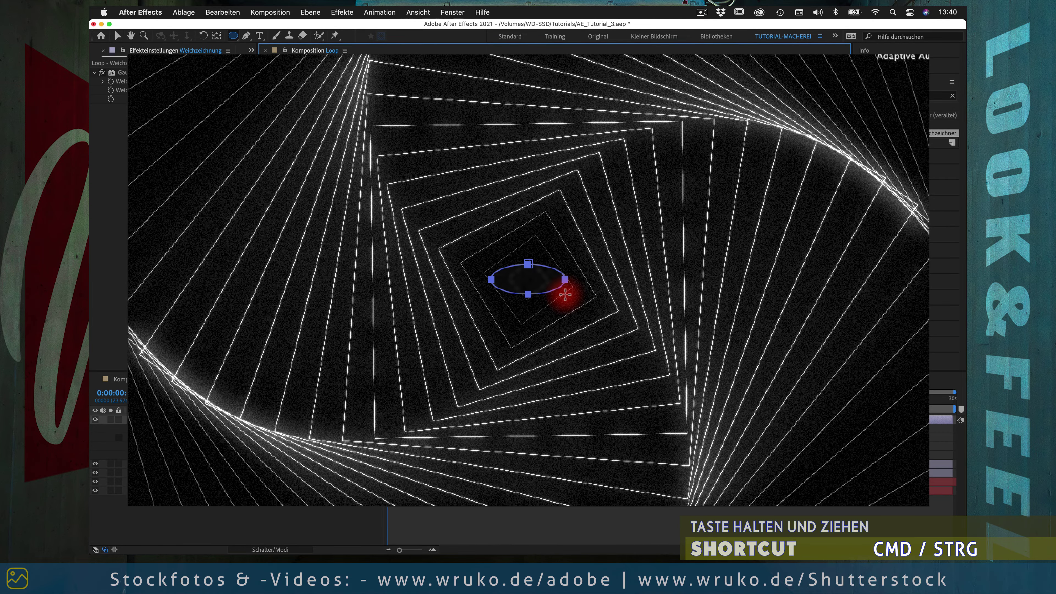
pyautogui.moveTo(566, 295); pyautogui.dragTo(775, 406)
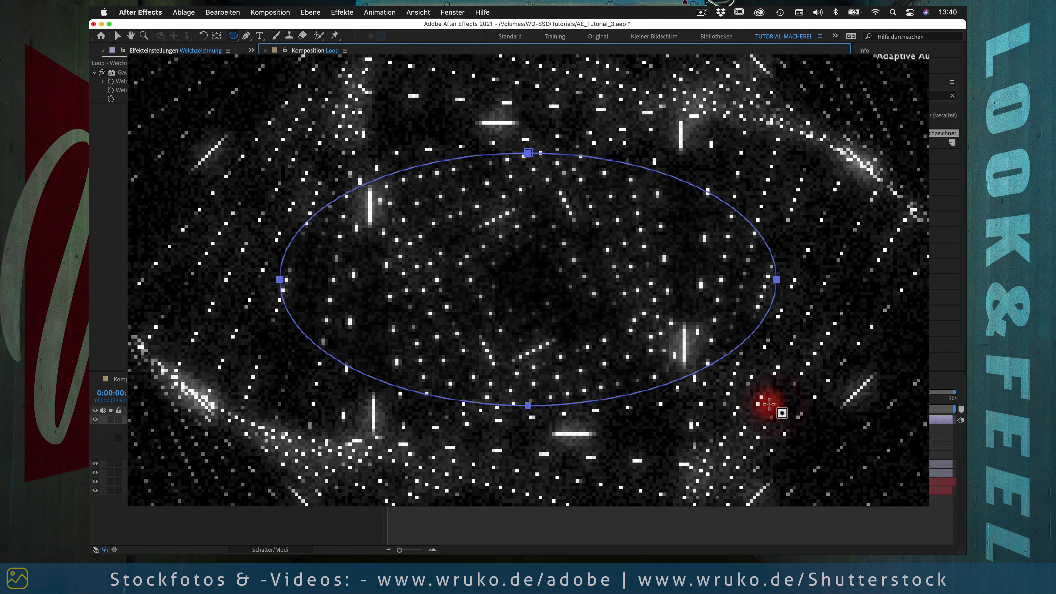
pyautogui.moveTo(776, 405); pyautogui.dragTo(775, 403)
pyautogui.press('`')
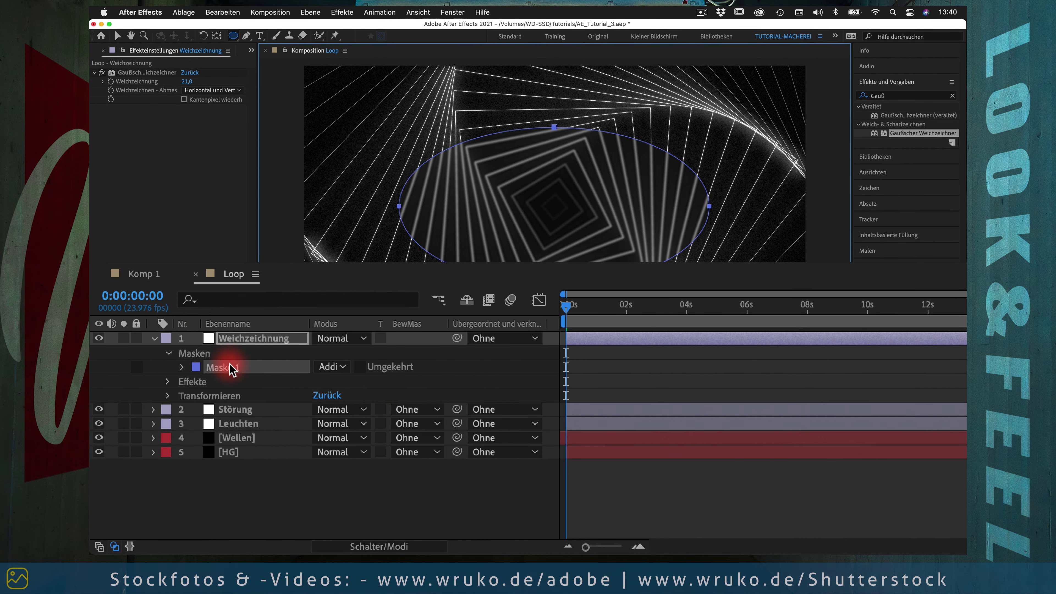
# Step: Switch Maske 1 to Subtract mode and give it a 400 px feather
pyautogui.click(328, 370)
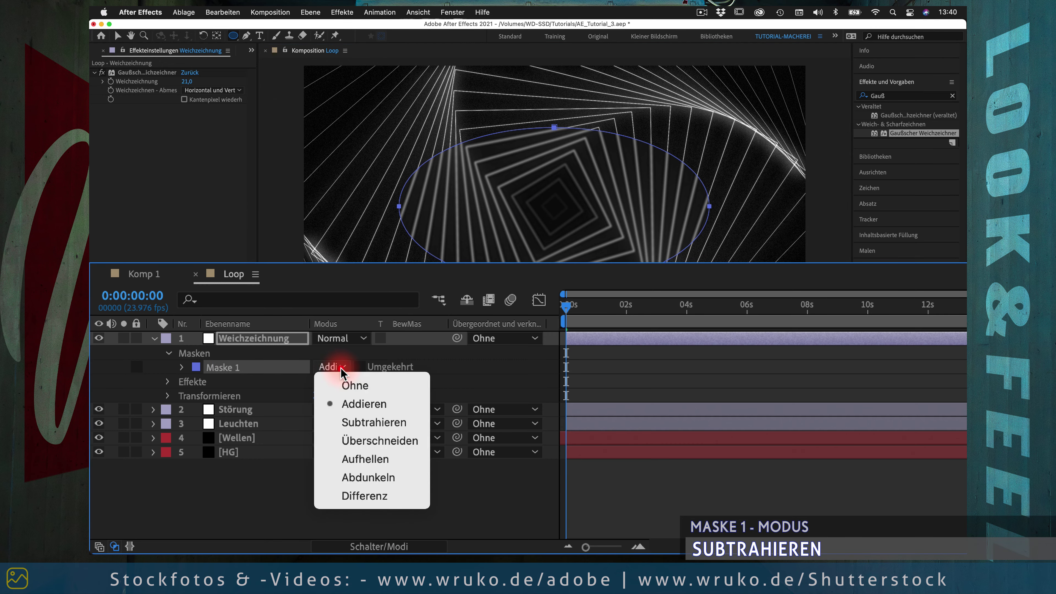
pyautogui.click(357, 423)
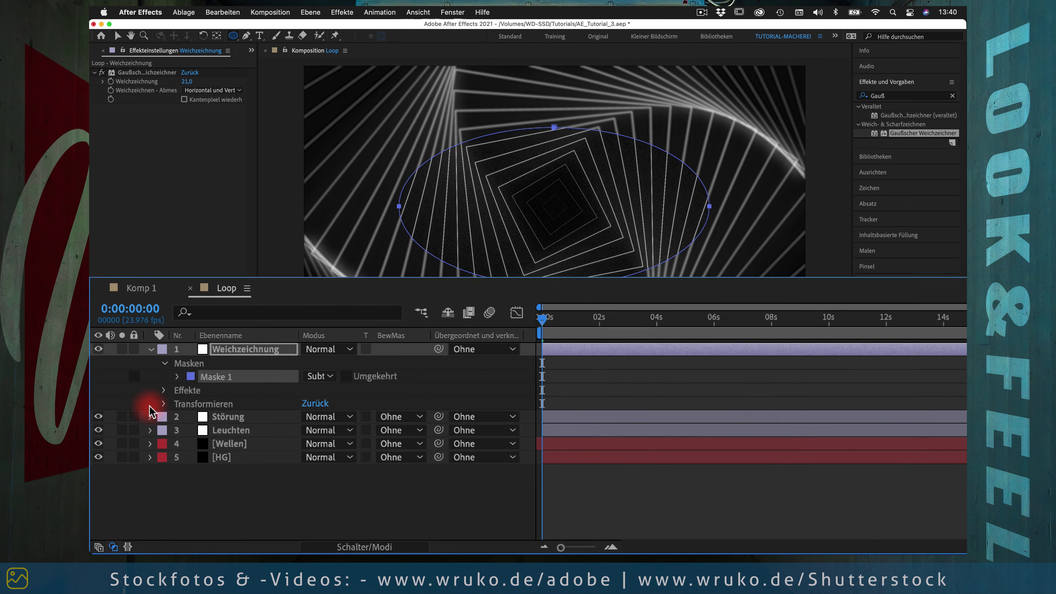
pyautogui.click(243, 338)
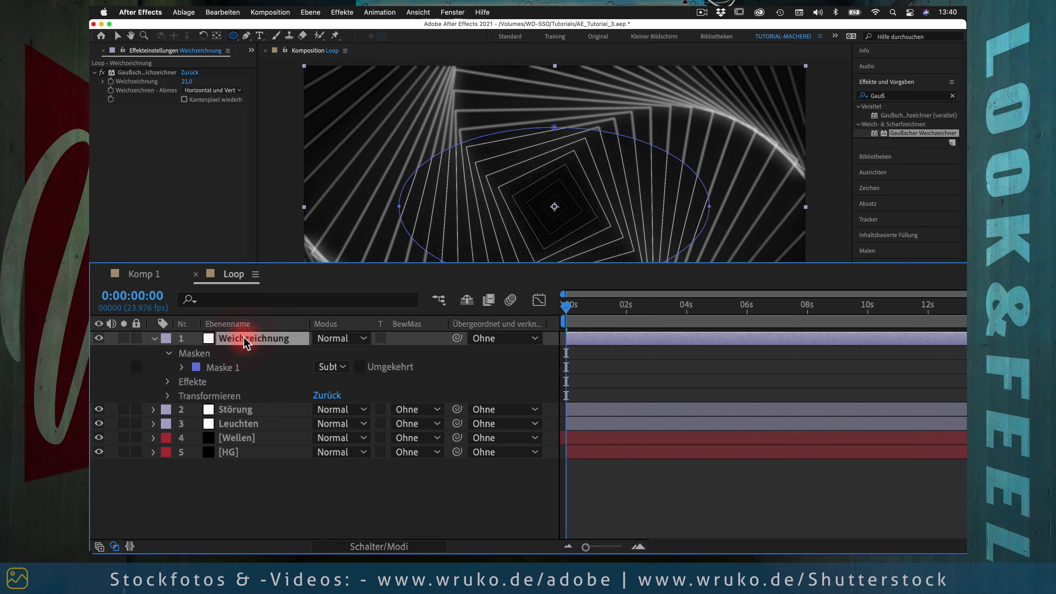
pyautogui.click(182, 367)
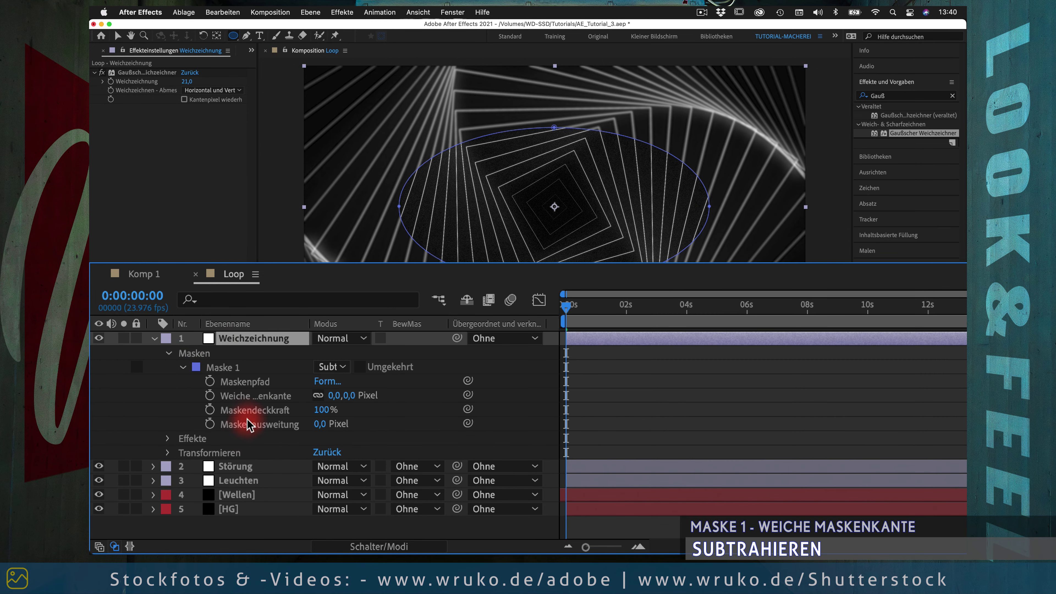
pyautogui.click(336, 395)
pyautogui.write('4')
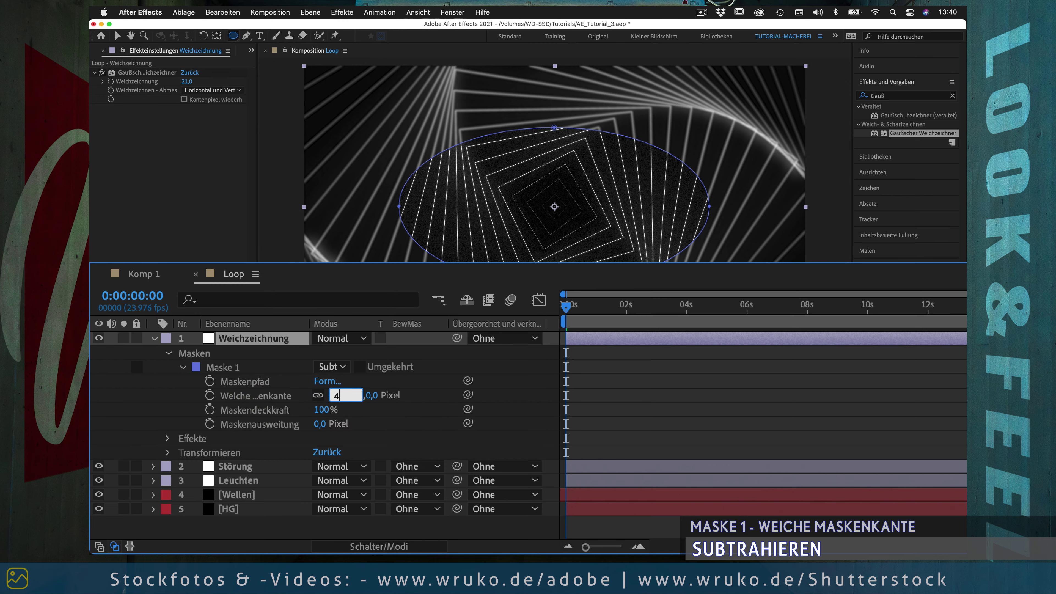
pyautogui.press('Return')
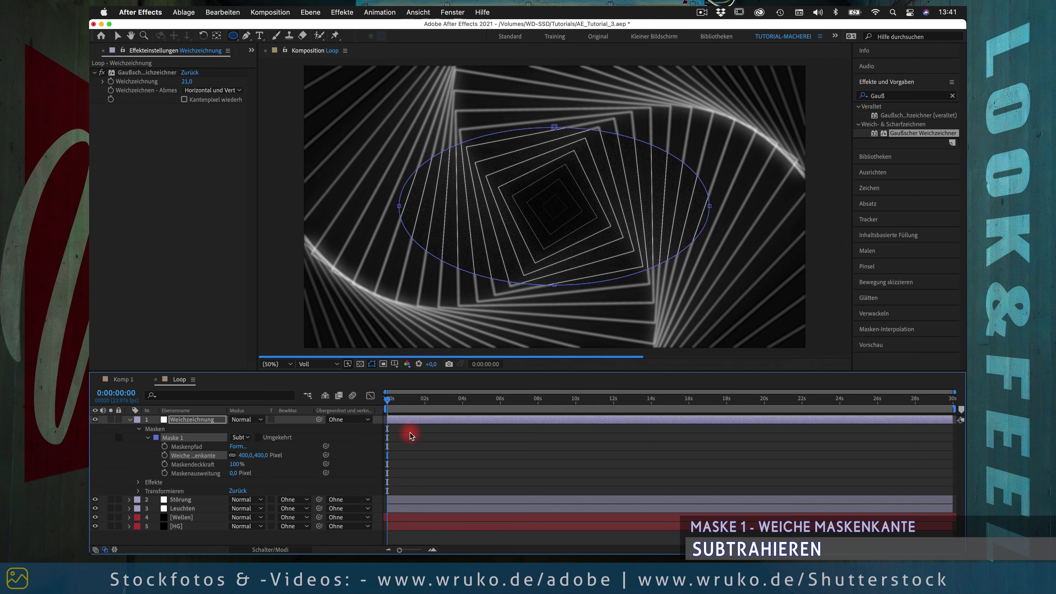
# Step: Check the softened result, then move Weichzeichnung below the Störung layer
pyautogui.click(133, 421)
pyautogui.click(193, 483)
pyautogui.press('`')
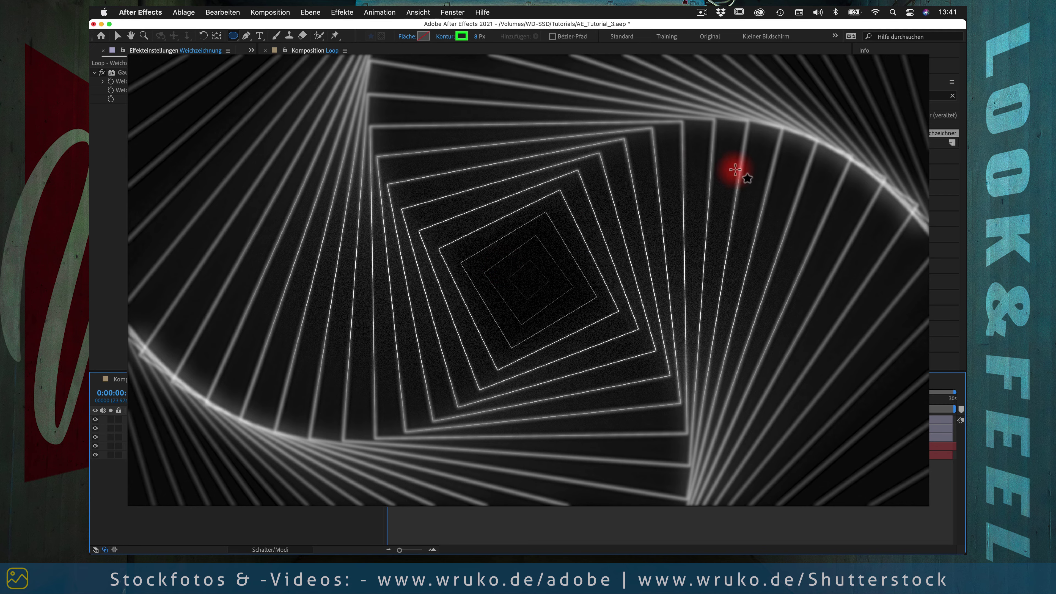
pyautogui.press('`')
pyautogui.moveTo(186, 419); pyautogui.dragTo(200, 431)
pyautogui.click(242, 507)
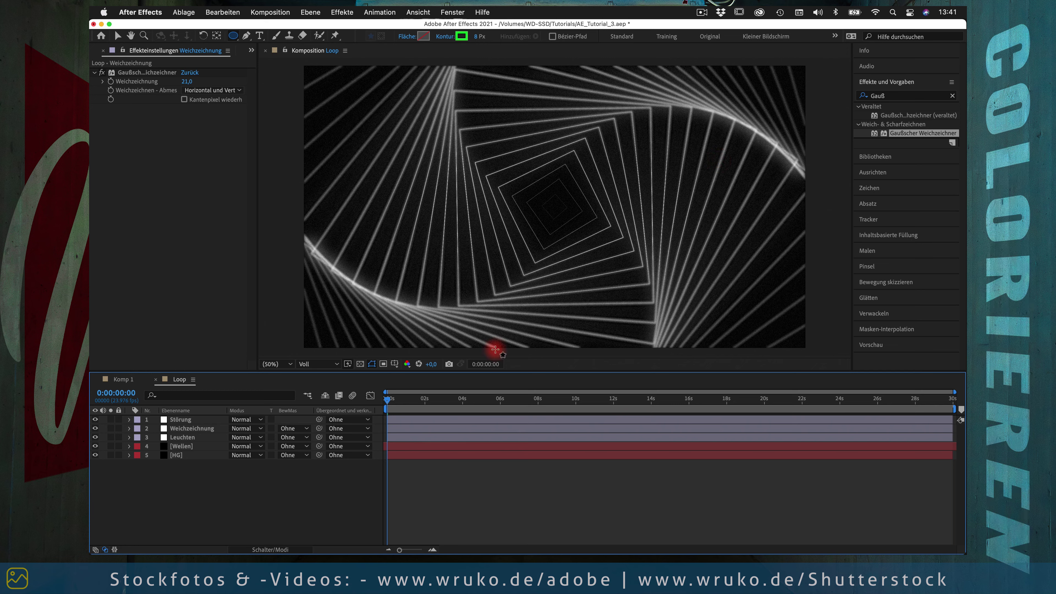
# Step: Apply the 4-Farben-Verlauf effect to the Wellen layer
pyautogui.click(204, 447)
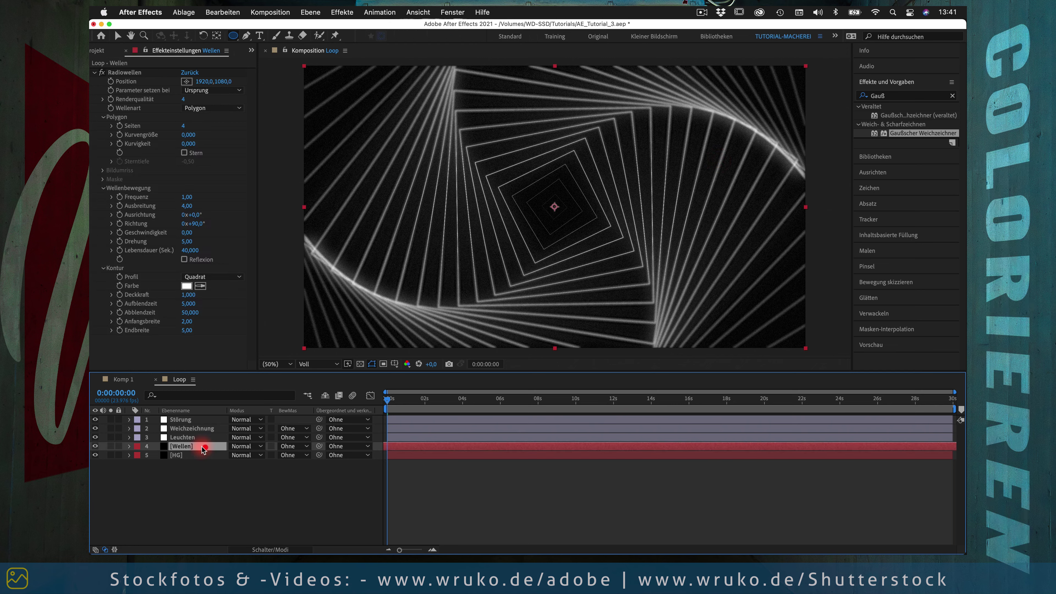
pyautogui.click(901, 95)
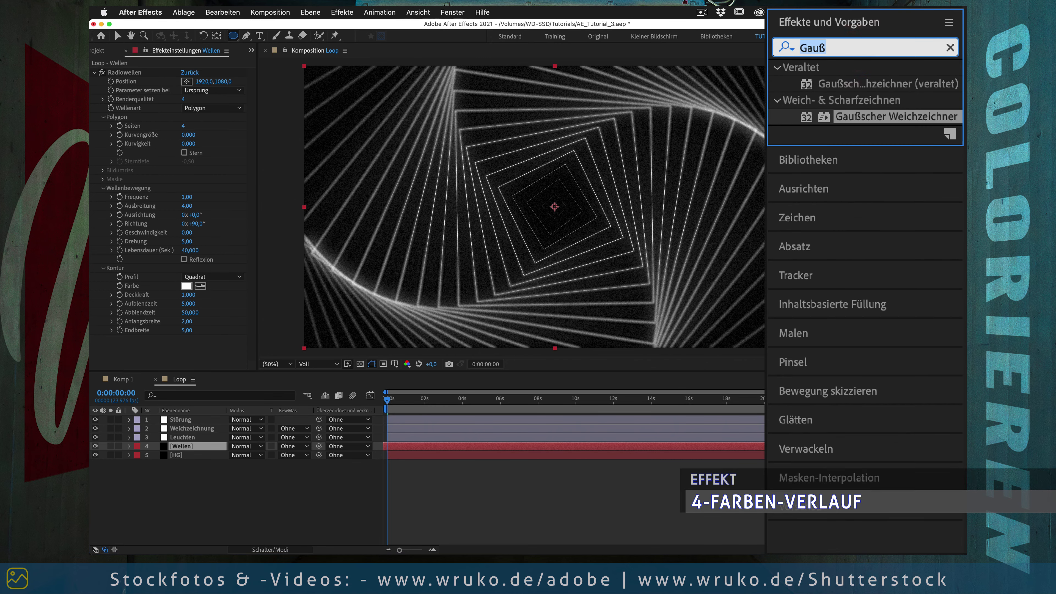
pyautogui.write('4-farben')
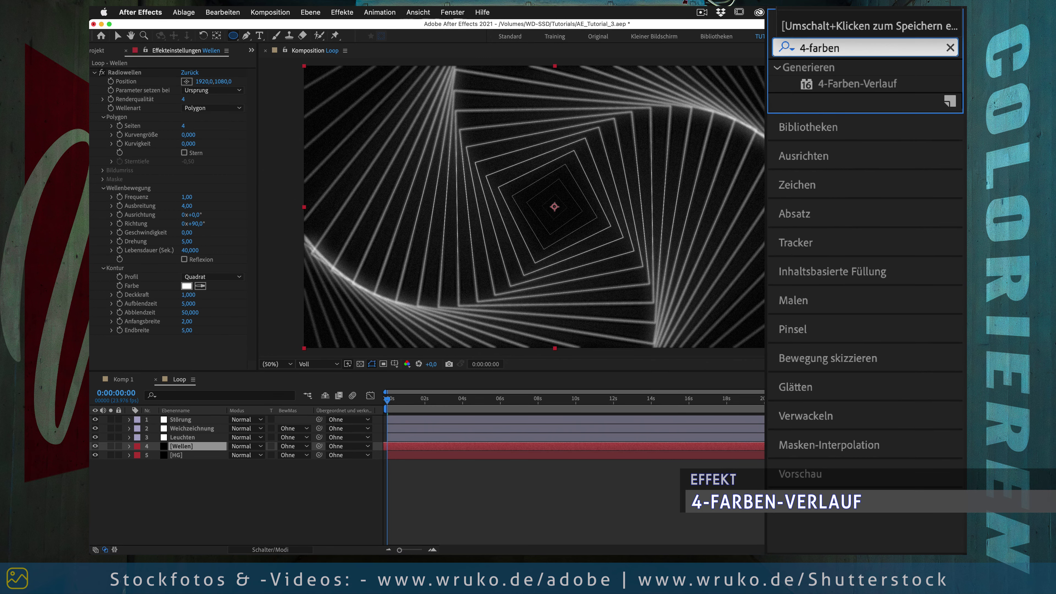
pyautogui.moveTo(857, 84); pyautogui.dragTo(207, 446)
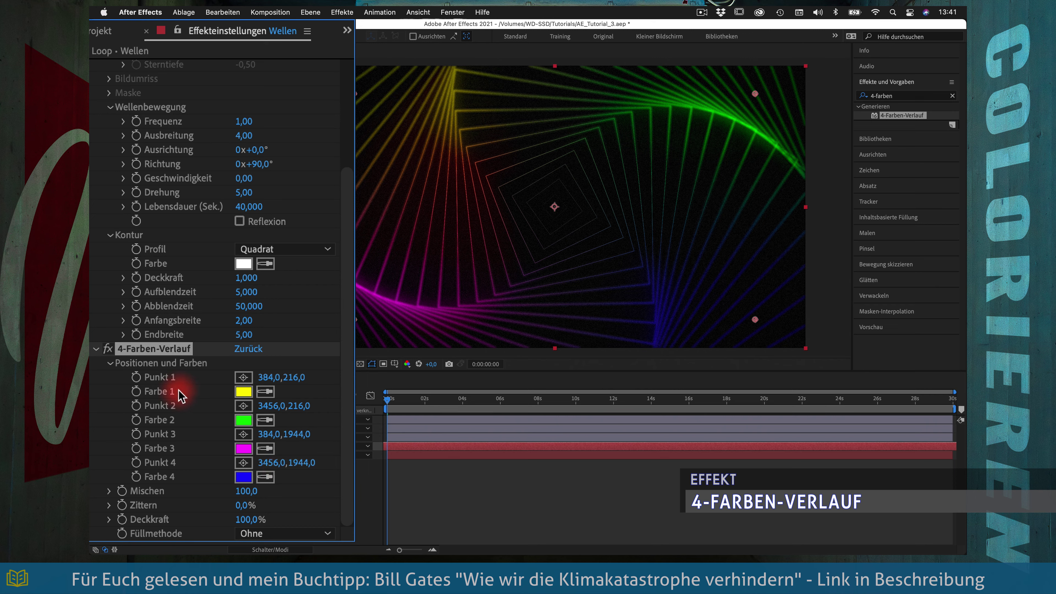
# Step: Eyedrop Farbe 1's yellow into Farbe 2 and Farbe 3's magenta into Farbe 4
pyautogui.click(265, 419)
pyautogui.click(245, 390)
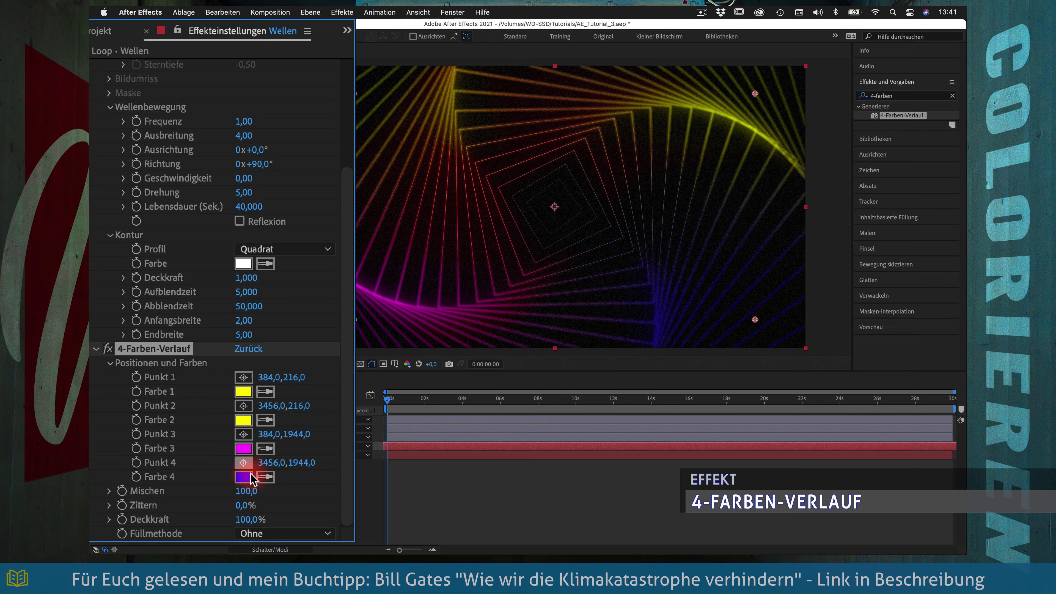
pyautogui.click(265, 477)
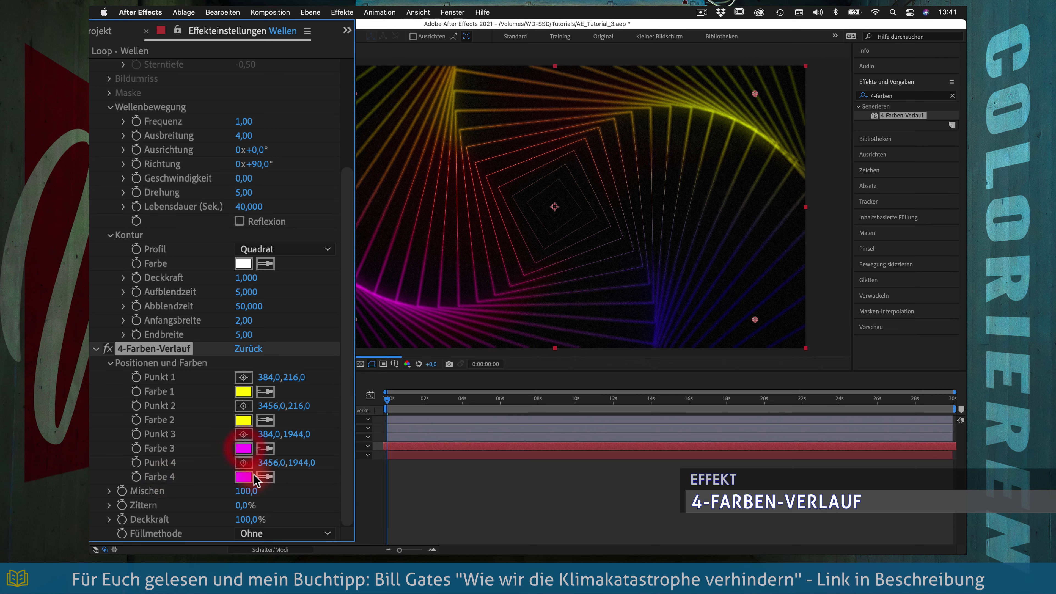
pyautogui.click(244, 450)
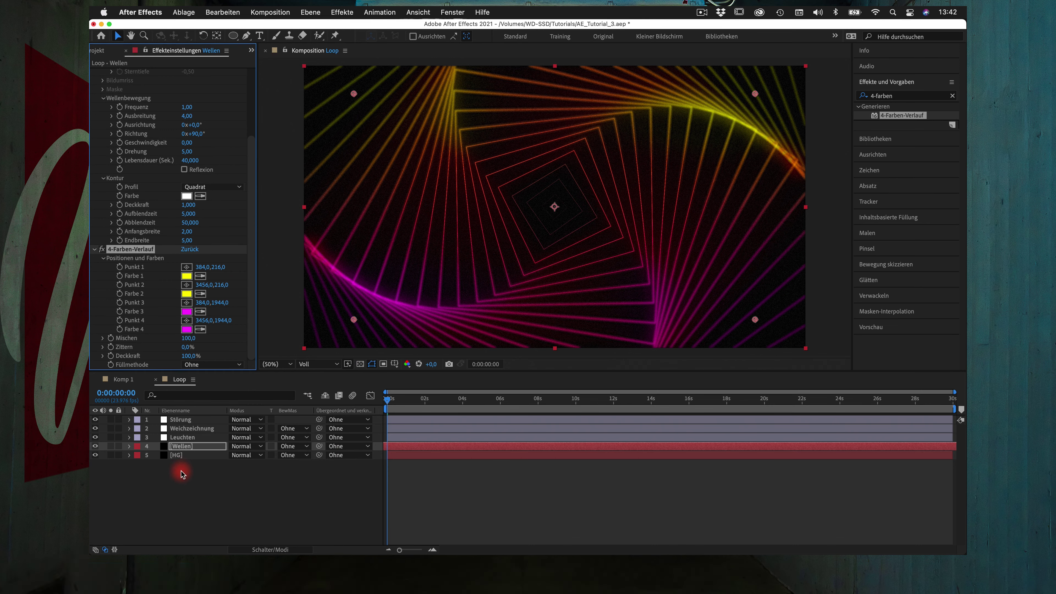
pyautogui.click(182, 474)
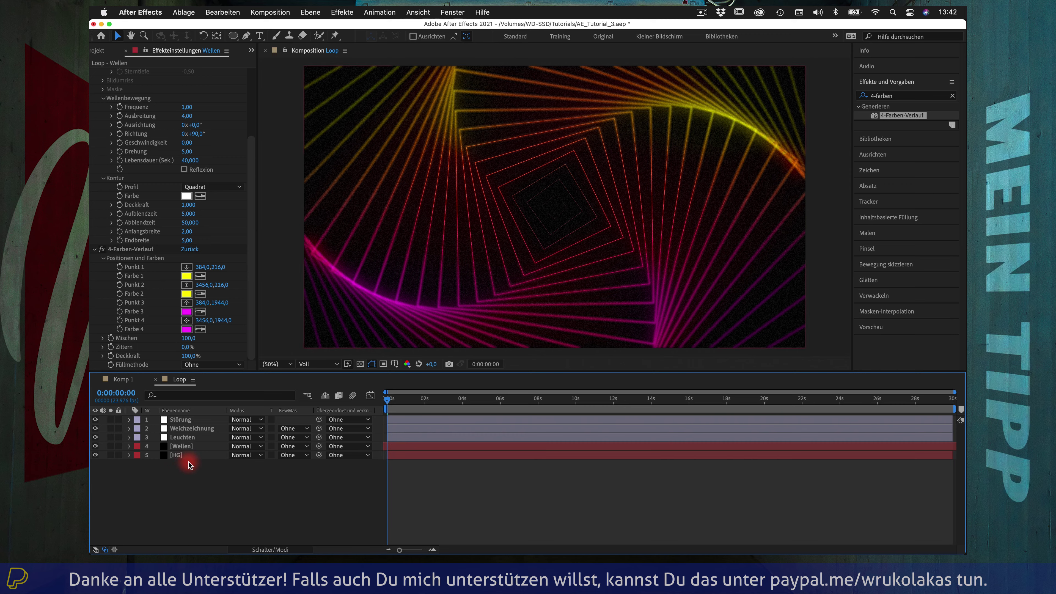
pyautogui.click(189, 438)
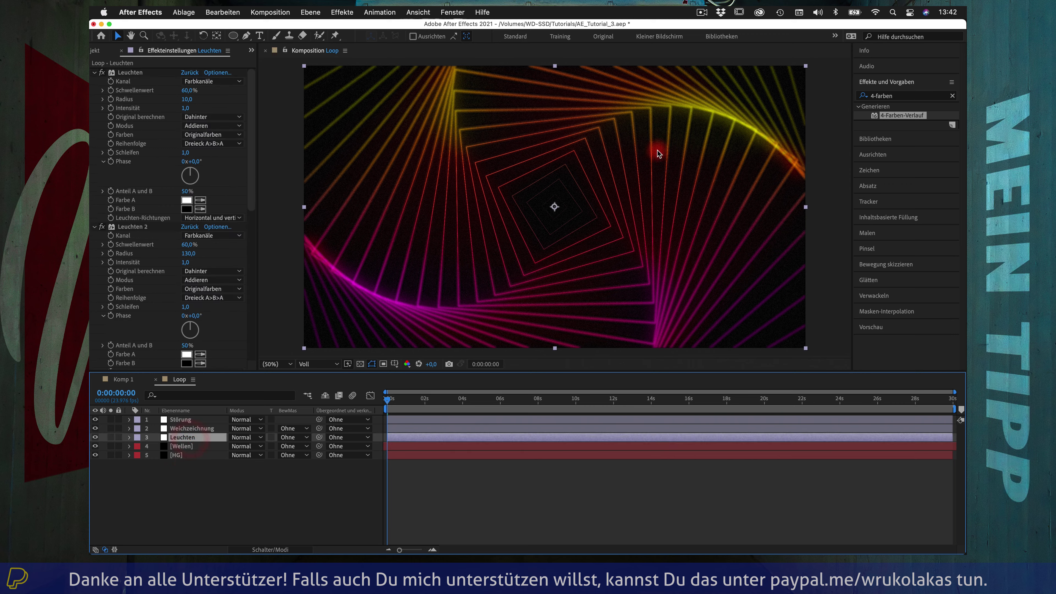
pyautogui.scroll(-15, 212, 272)
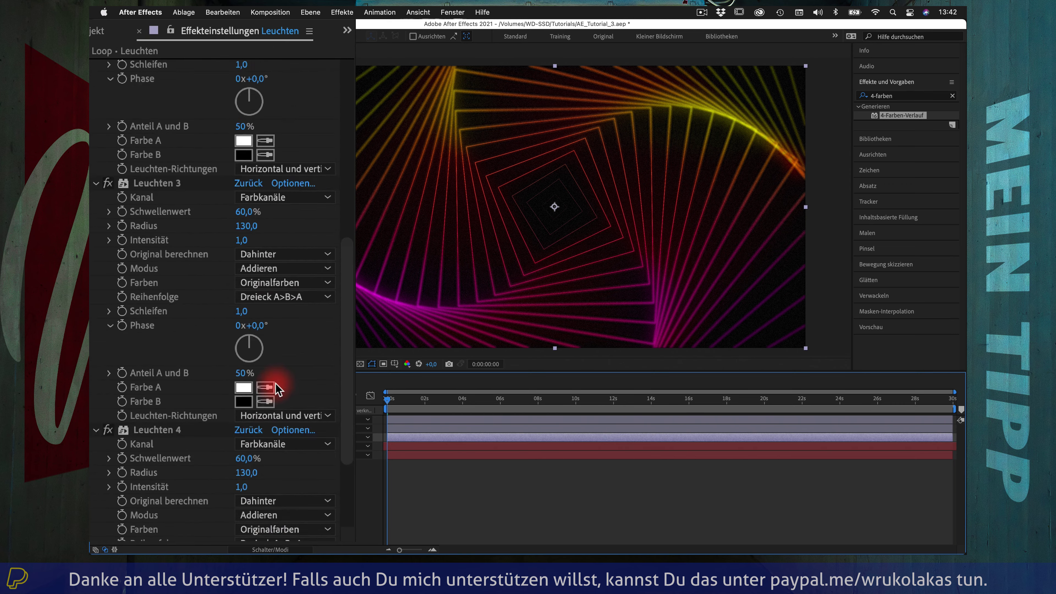
pyautogui.click(183, 301)
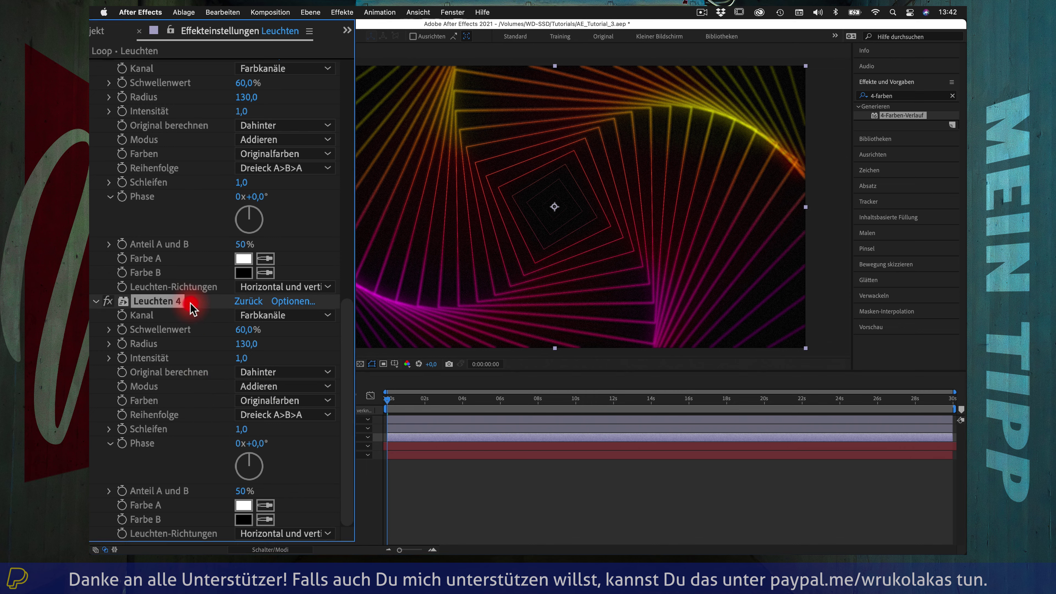
pyautogui.press('super+d')
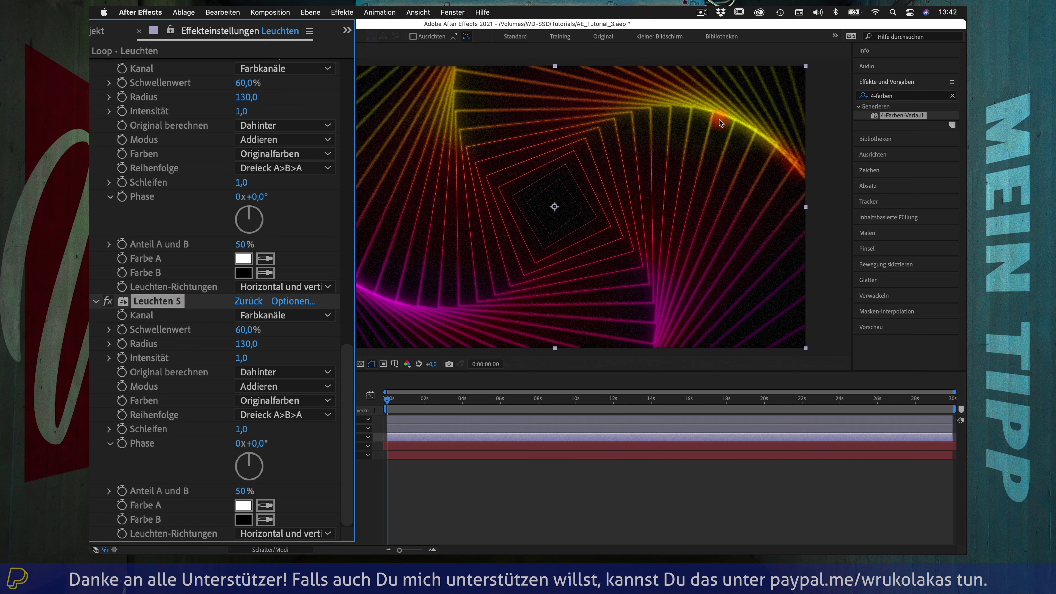
pyautogui.press('super+z')
pyautogui.click(177, 318)
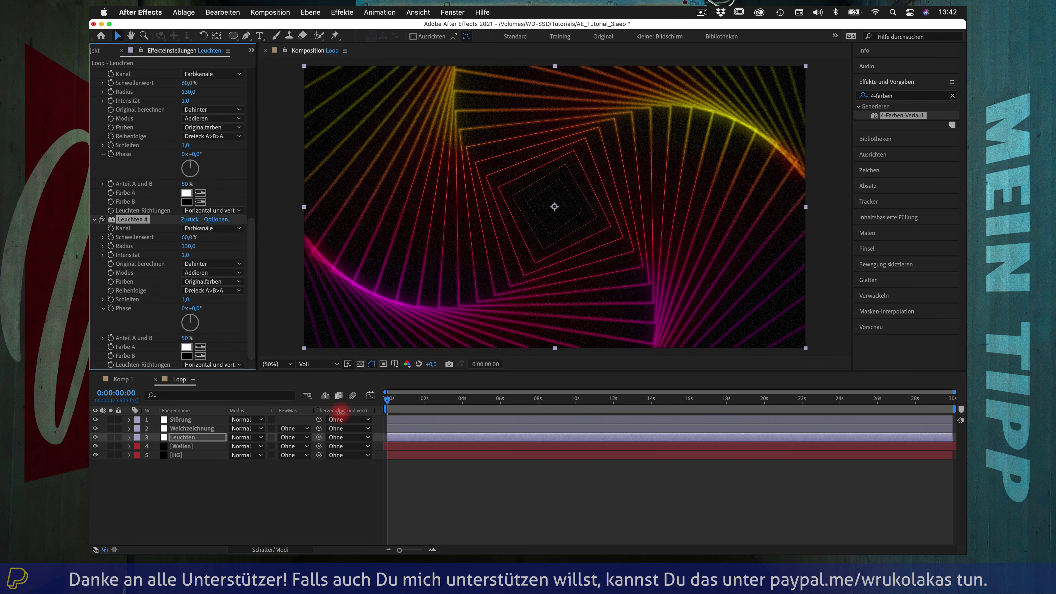
pyautogui.click(210, 446)
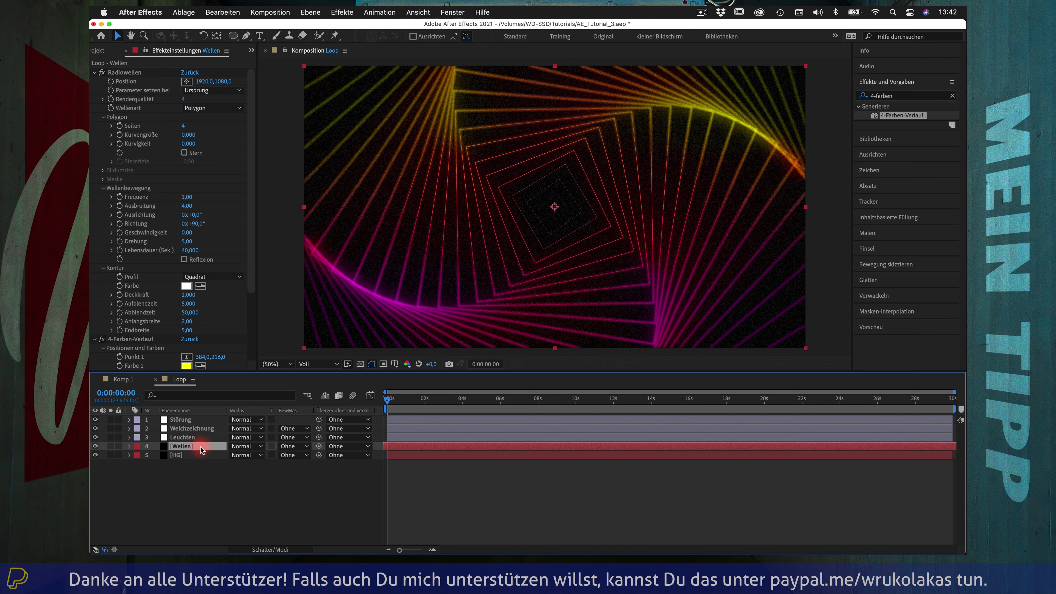
# Step: Draw a closed five-point mask on the Wellen layer with the Pen tool
pyautogui.click(246, 35)
pyautogui.press('`')
pyautogui.click(574, 192)
pyautogui.click(744, 254)
pyautogui.click(737, 327)
pyautogui.click(530, 366)
pyautogui.click(385, 210)
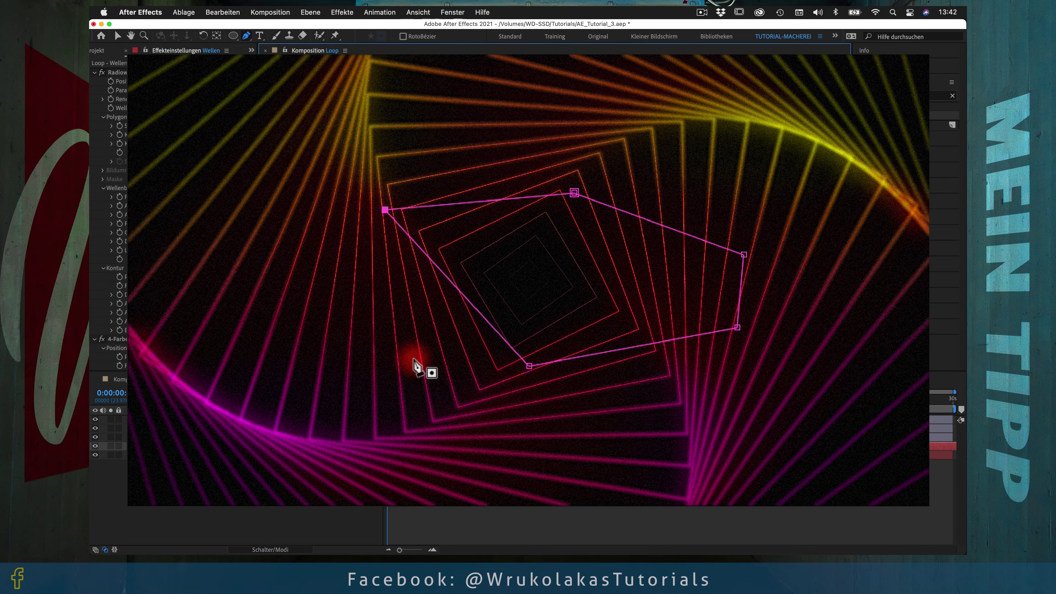
pyautogui.press('`')
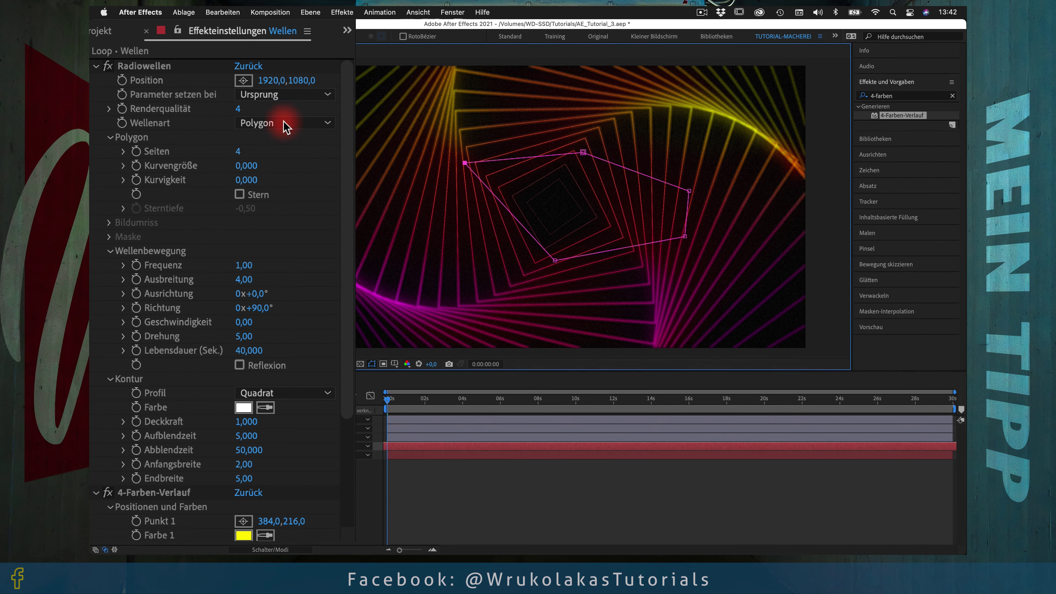
# Step: Set the Radiowellen wave type to Maske using Maske 1, previewing around 17 s
pyautogui.click(327, 125)
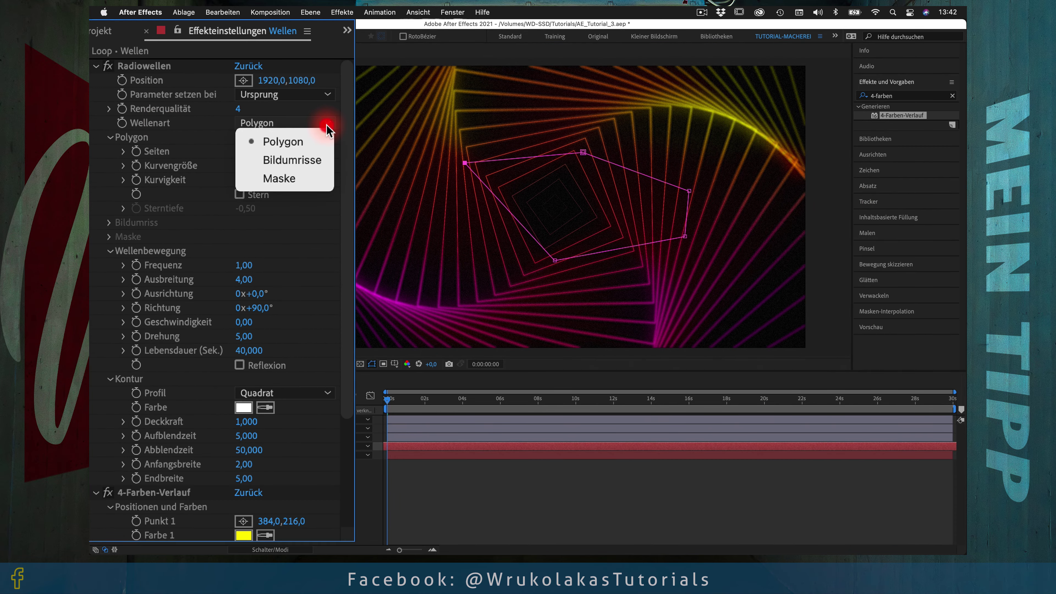
pyautogui.click(303, 180)
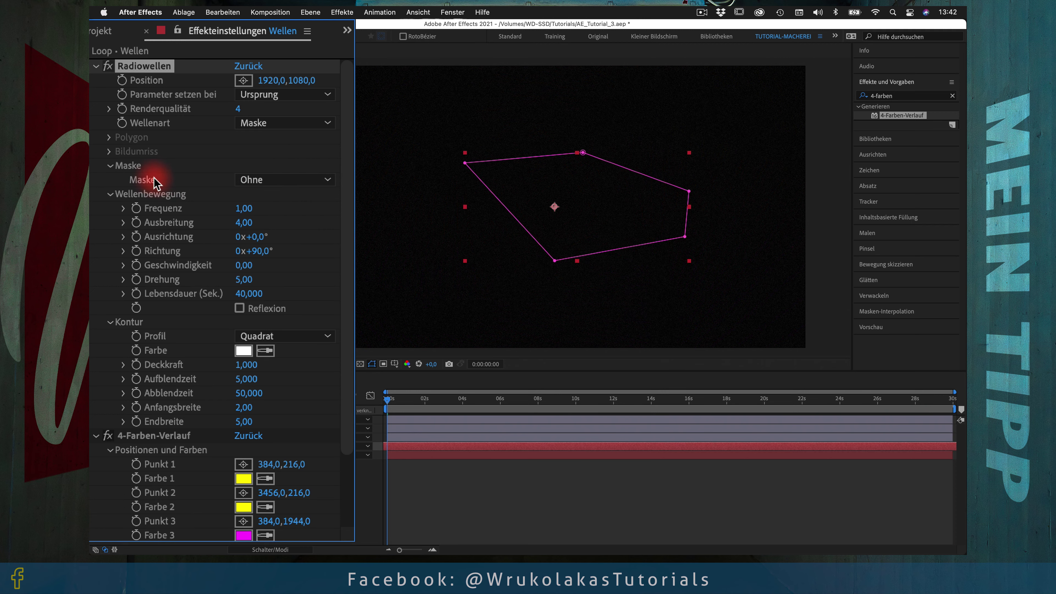
pyautogui.click(327, 181)
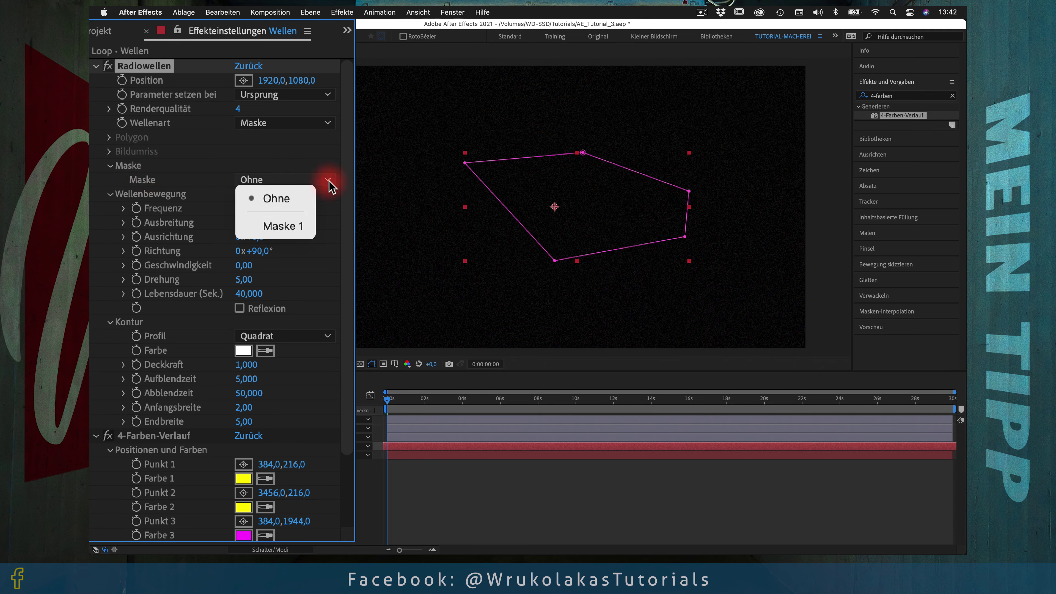
pyautogui.click(290, 225)
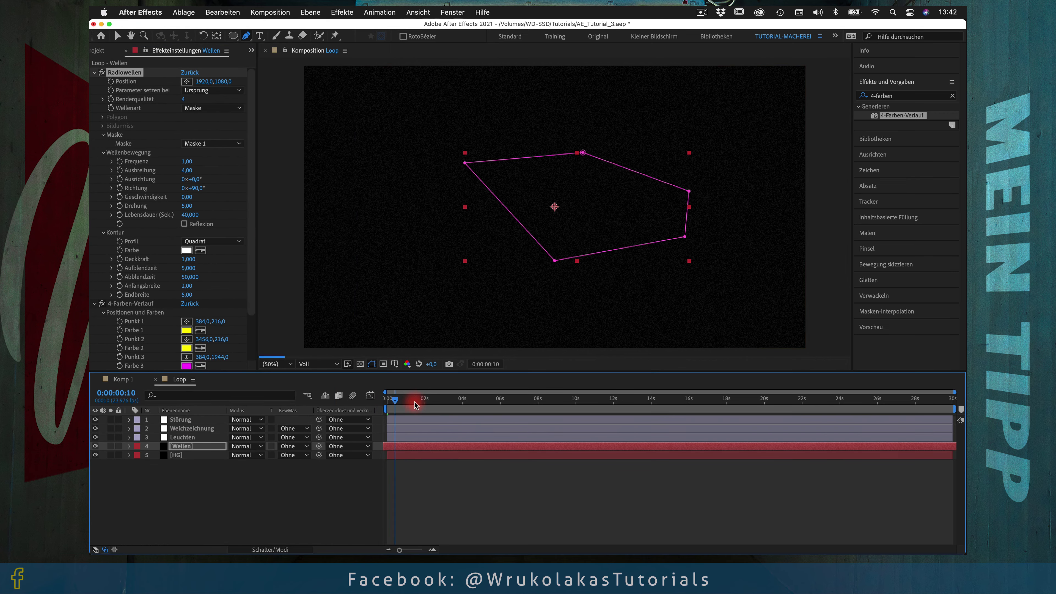
pyautogui.moveTo(395, 420); pyautogui.dragTo(713, 431)
pyautogui.click(612, 502)
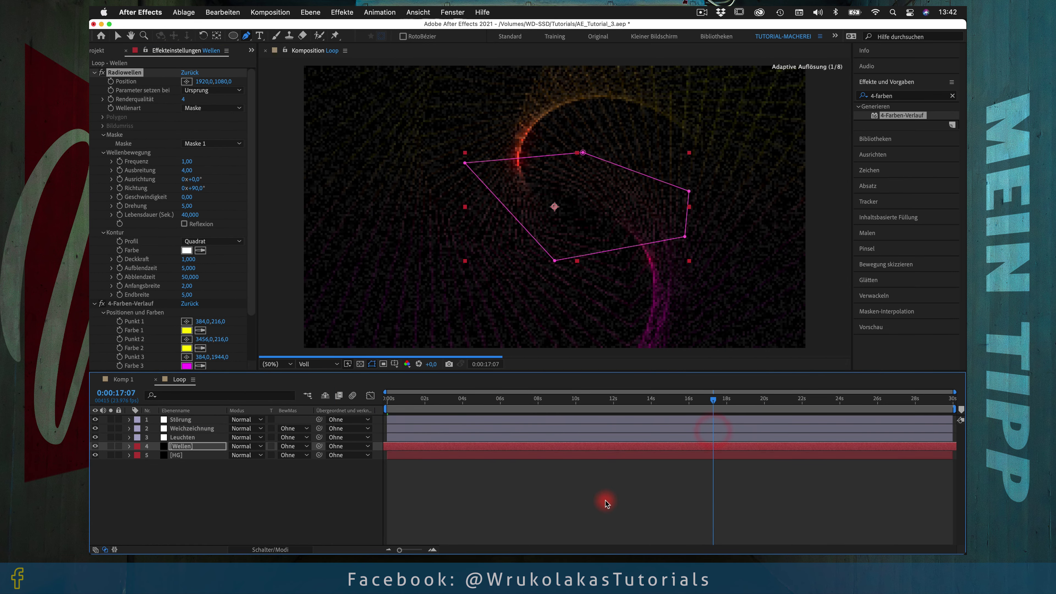